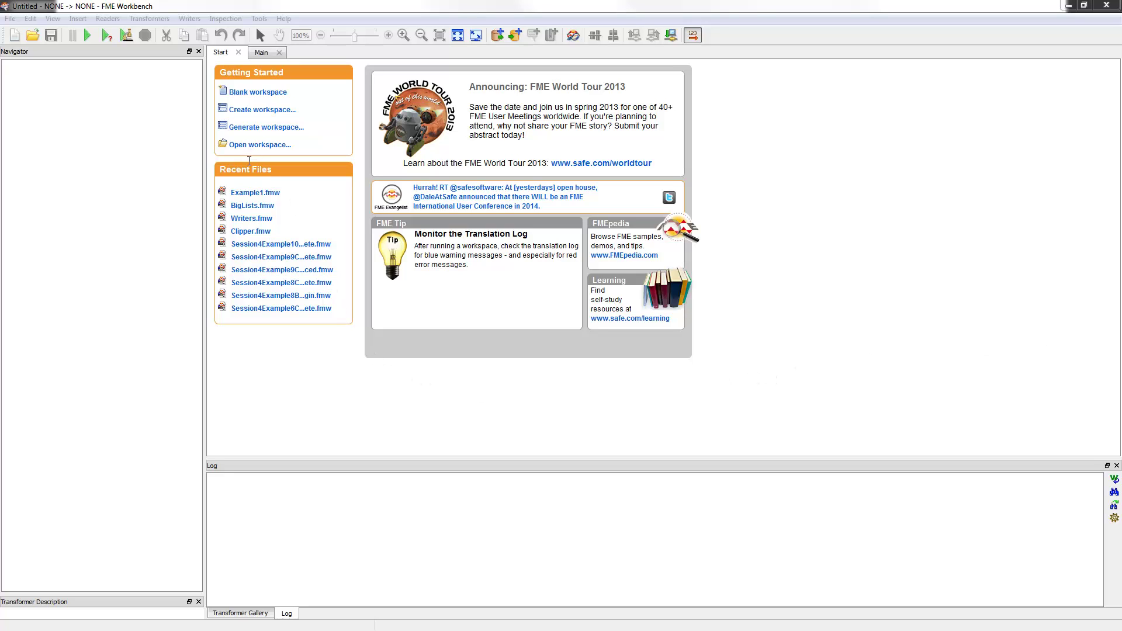
Open Example1.fmw from Recent Files and select the city_parks-to-Tester link
{"action": "left_click", "coordinate": [245, 196]}
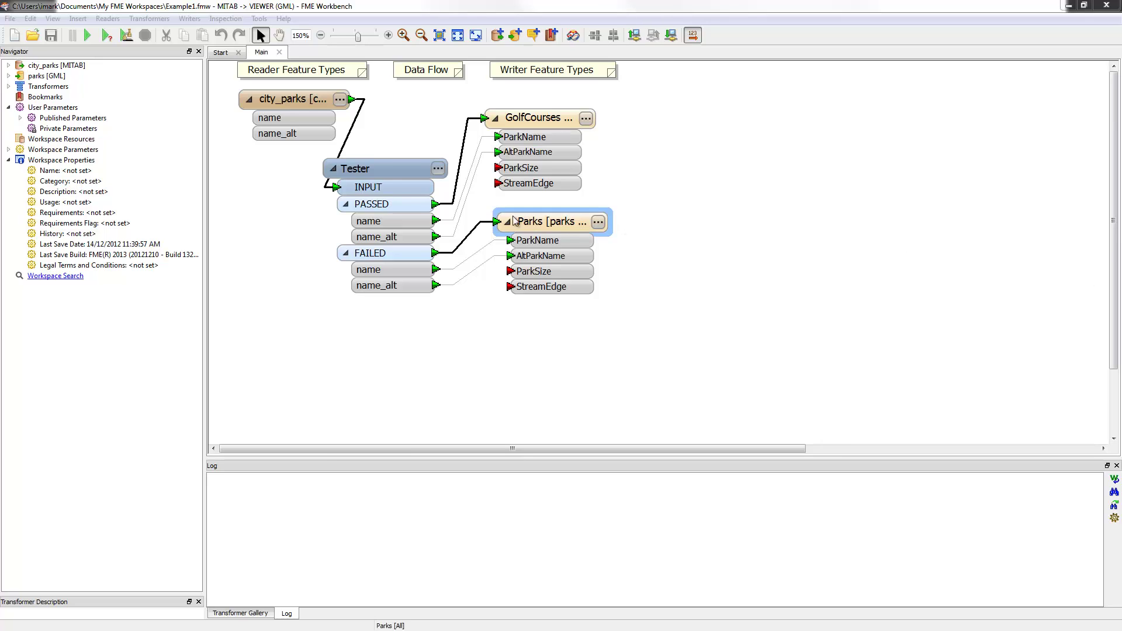
{"action": "left_click", "coordinate": [346, 148]}
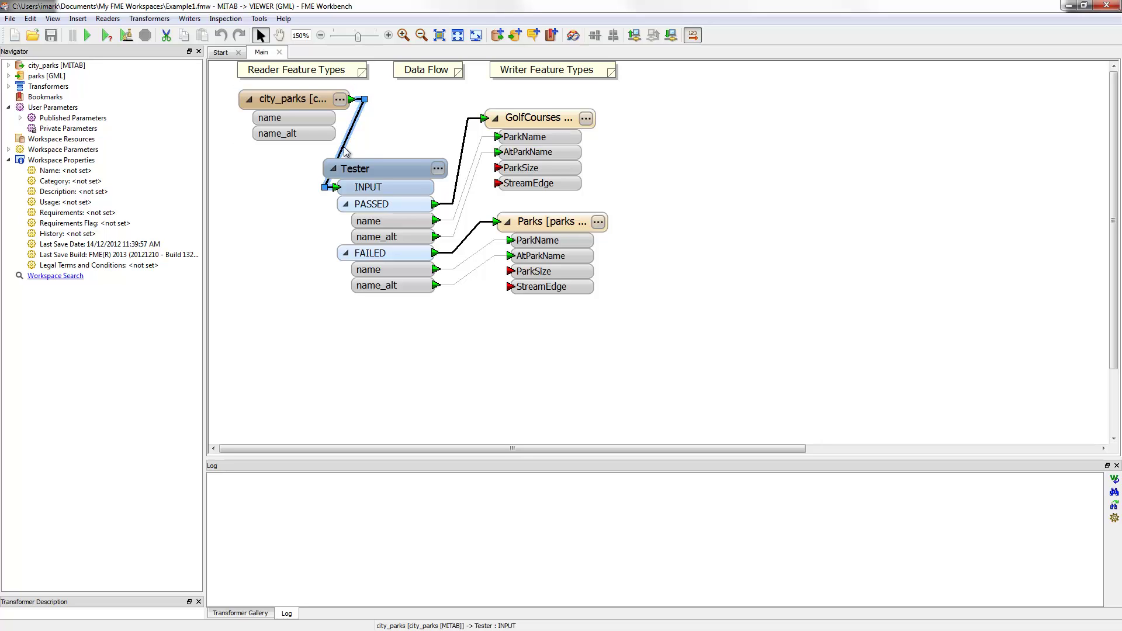
Insert an AreaCalculator on the city_parks–Tester link above Tester and open its parameters
{"action": "type", "text": "area"}
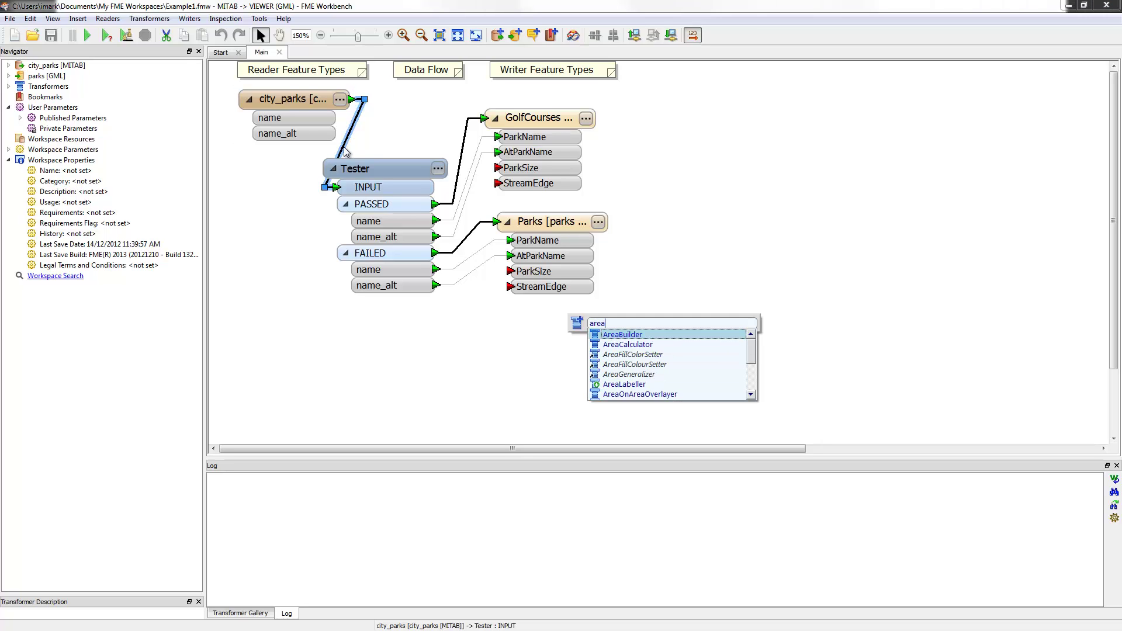
{"action": "type", "text": "c"}
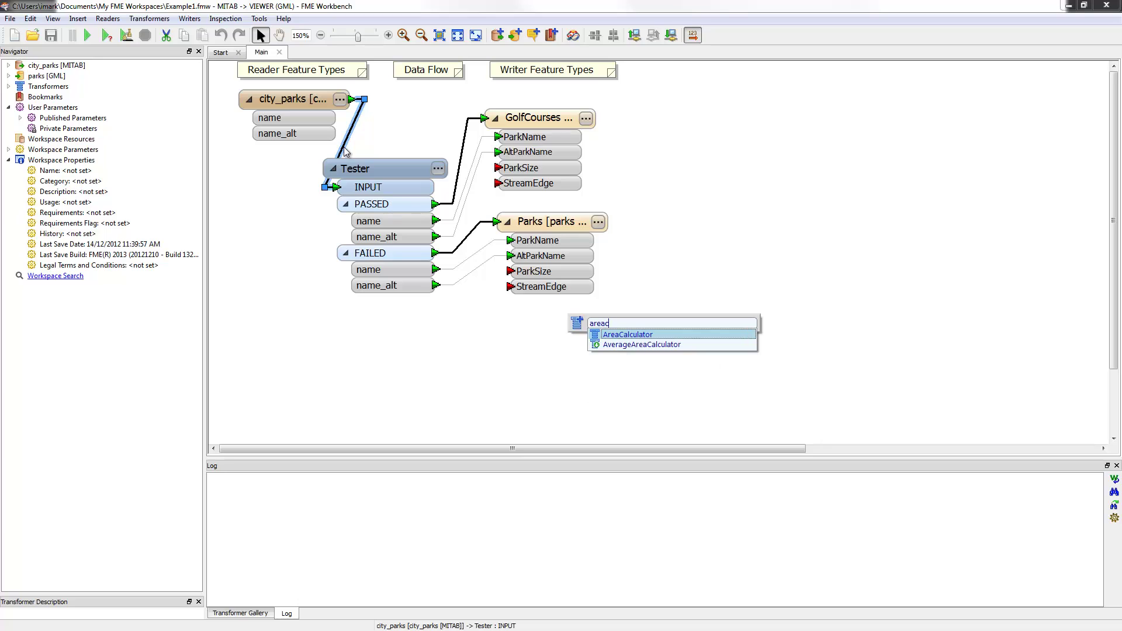
{"action": "double_click", "coordinate": [629, 337]}
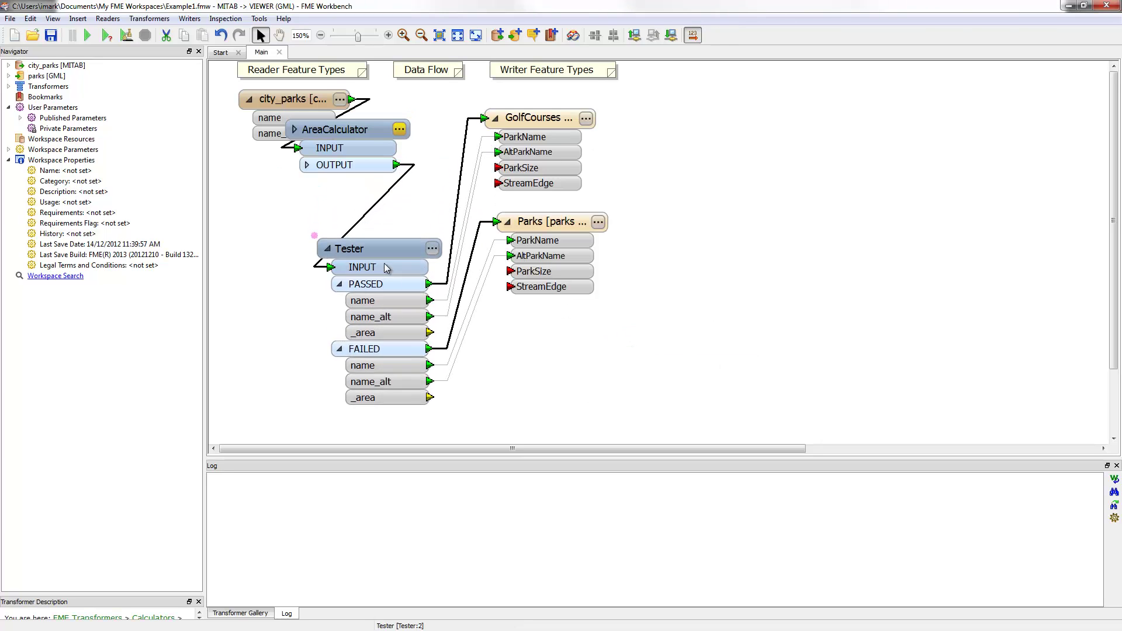
{"action": "left_click_drag", "start_coordinate": [371, 137], "coordinate": [370, 180]}
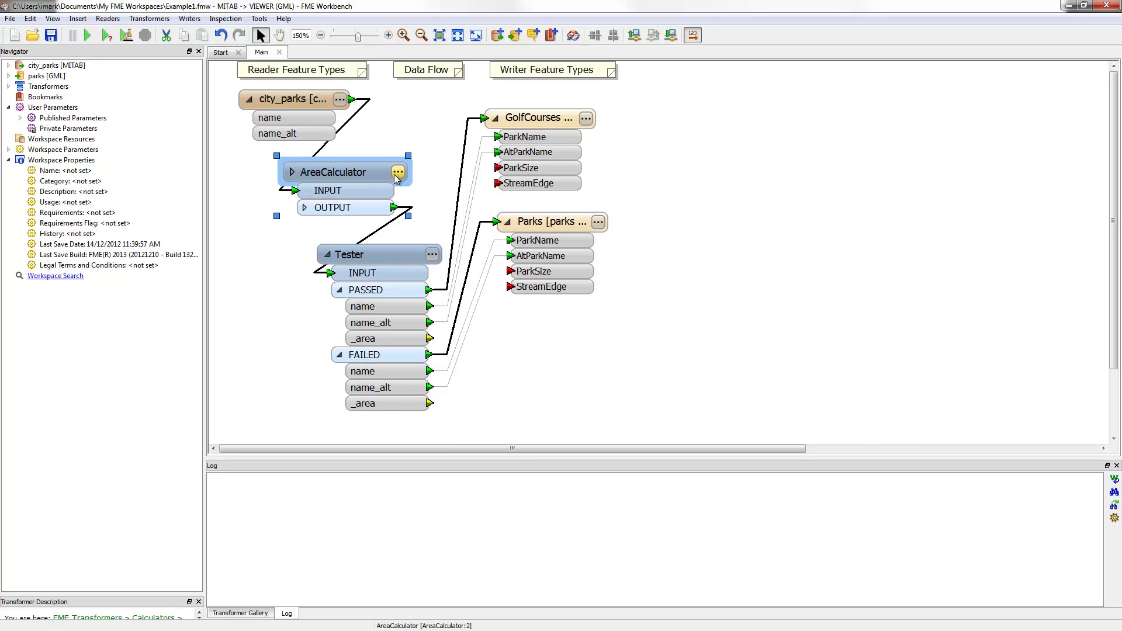
{"action": "left_click", "coordinate": [397, 174]}
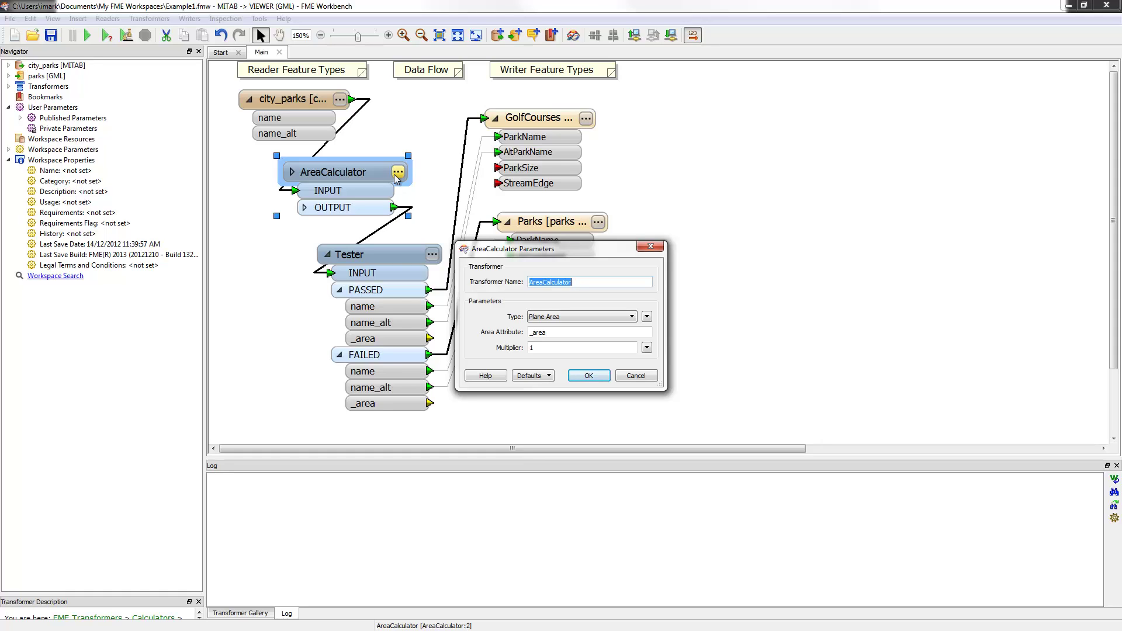
Rename the AreaCalculator's Area Attribute from _area to ParkSize and confirm
{"action": "double_click", "coordinate": [552, 332]}
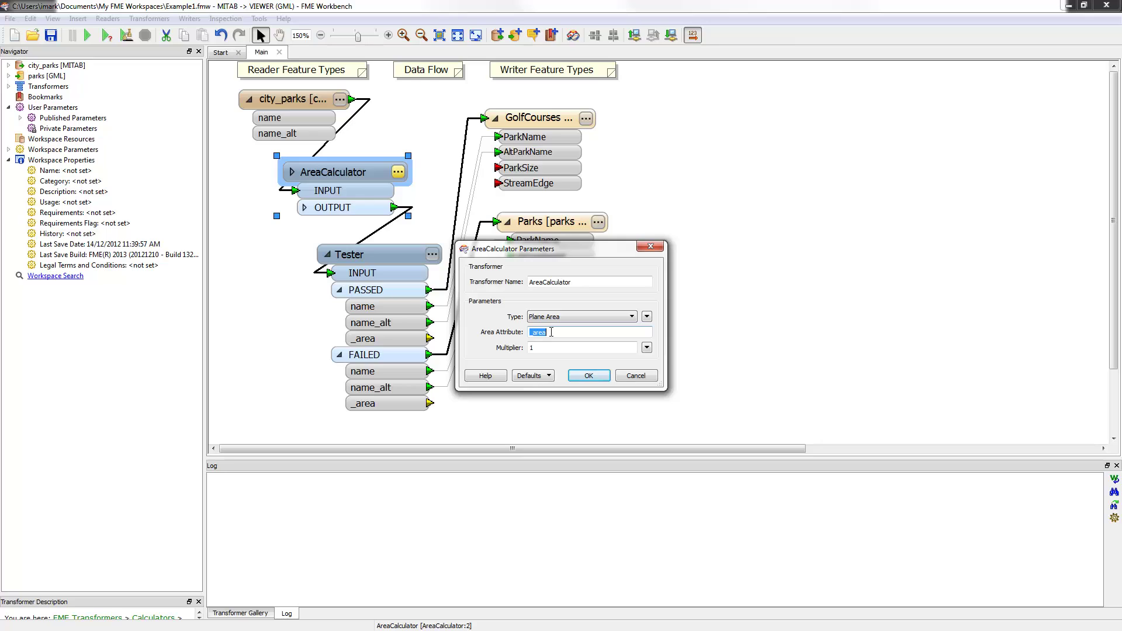
{"action": "left_click_drag", "start_coordinate": [565, 250], "coordinate": [763, 204]}
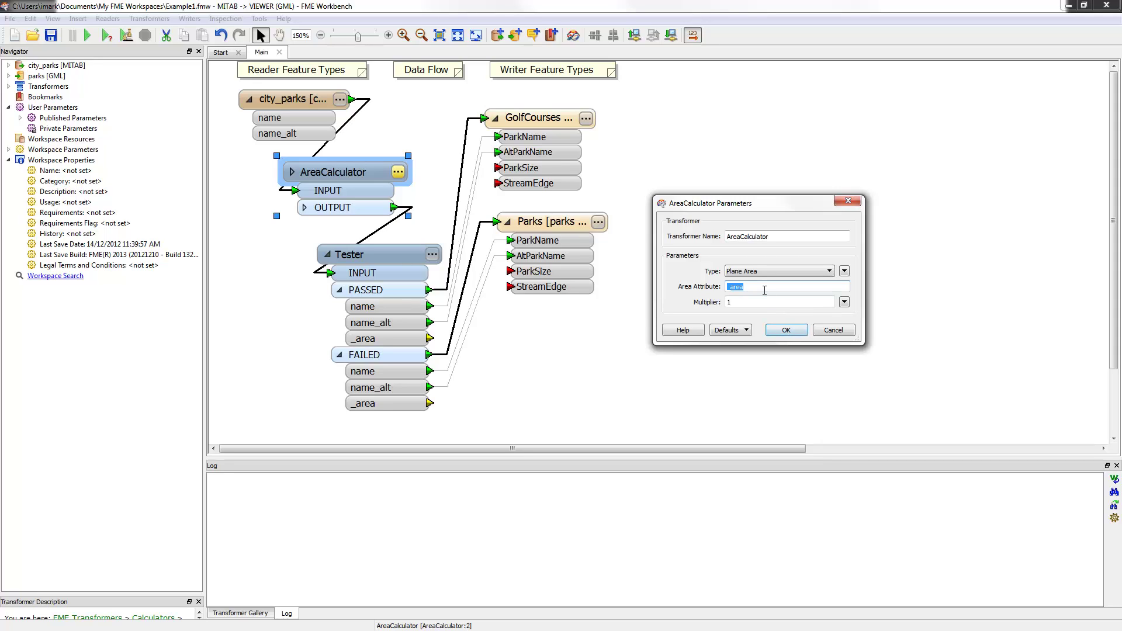
{"action": "type", "text": "ParkSize"}
{"action": "left_click", "coordinate": [786, 330]}
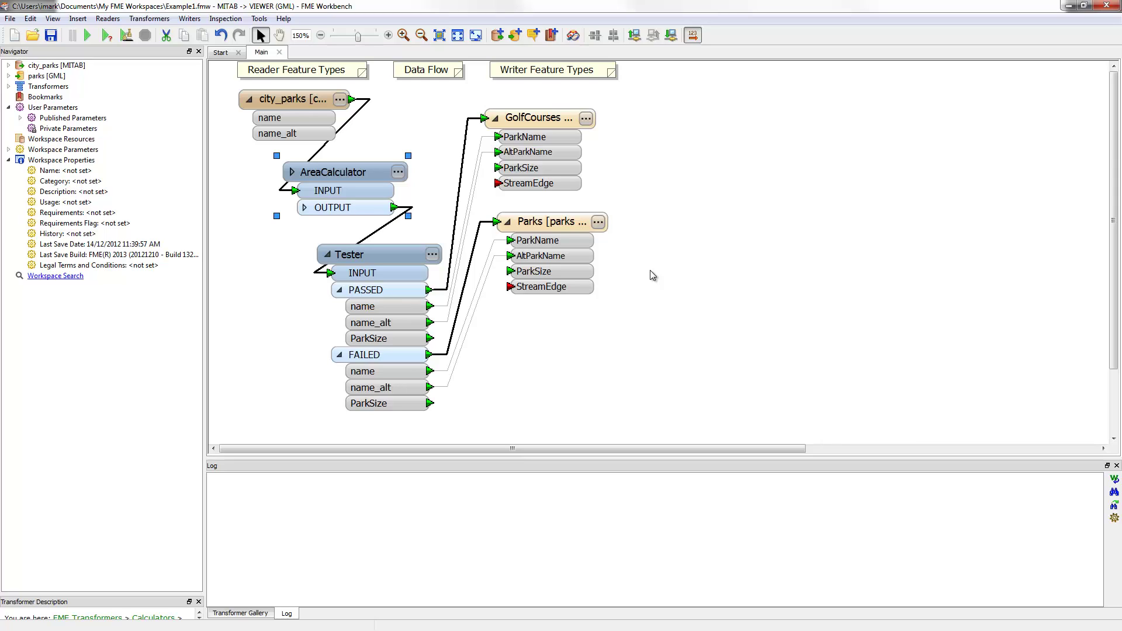
Add a MapInfo MIF/MID reader for FMEData\Data\Hydrography\HydrographyLine.mif
{"action": "left_click", "coordinate": [103, 21]}
{"action": "left_click", "coordinate": [118, 37]}
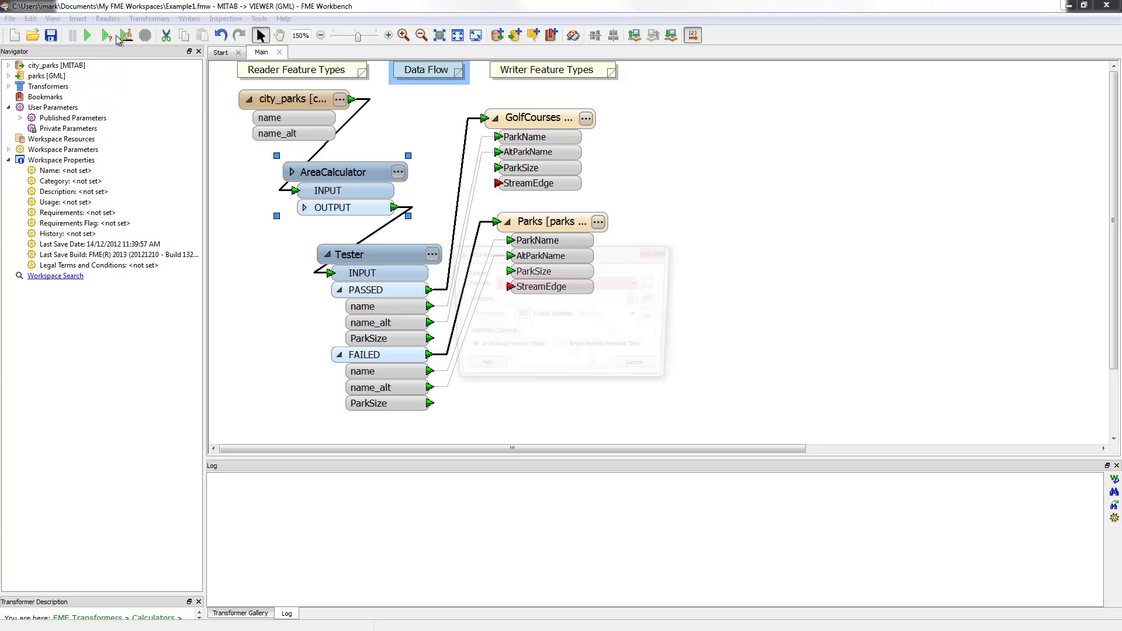
{"action": "type", "text": "mi"}
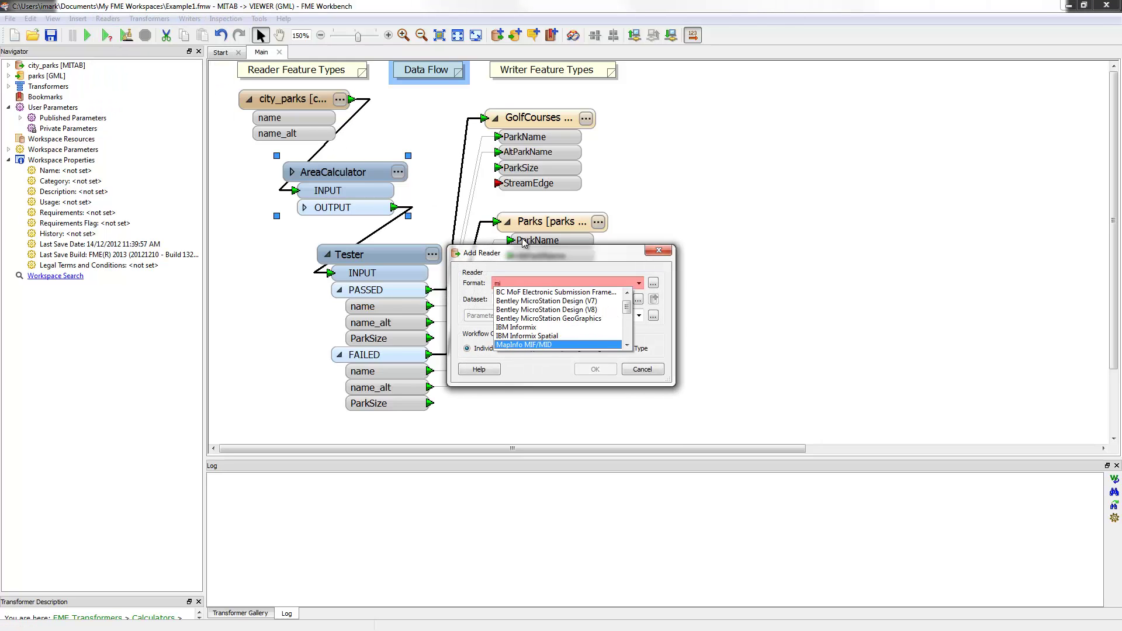
{"action": "type", "text": "f"}
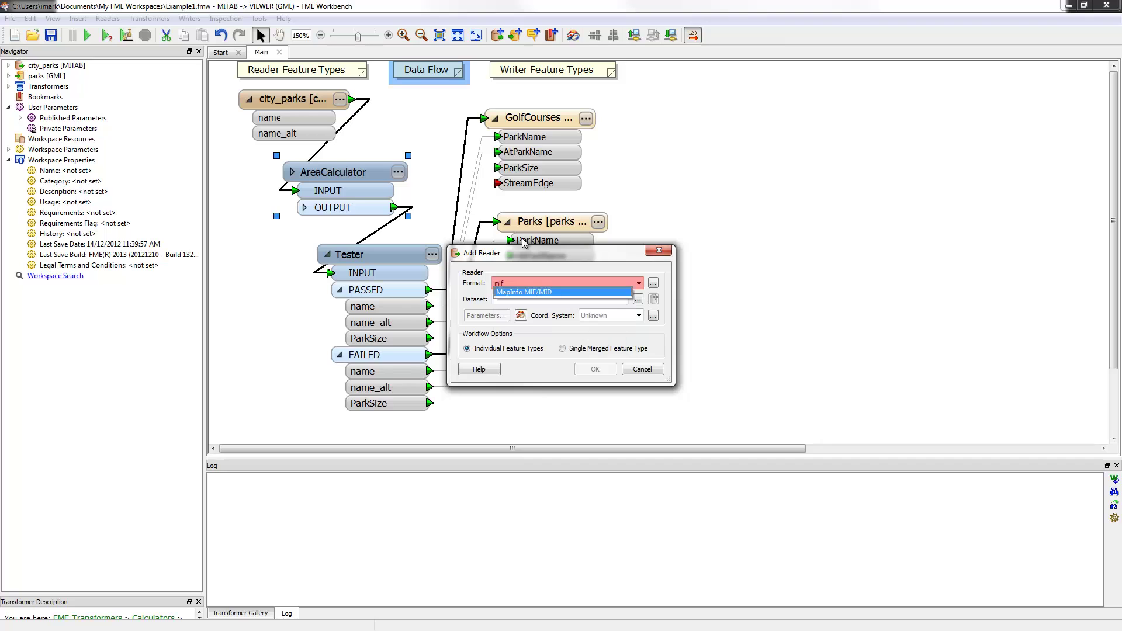
{"action": "key", "text": "Return"}
{"action": "key", "text": "Return"}
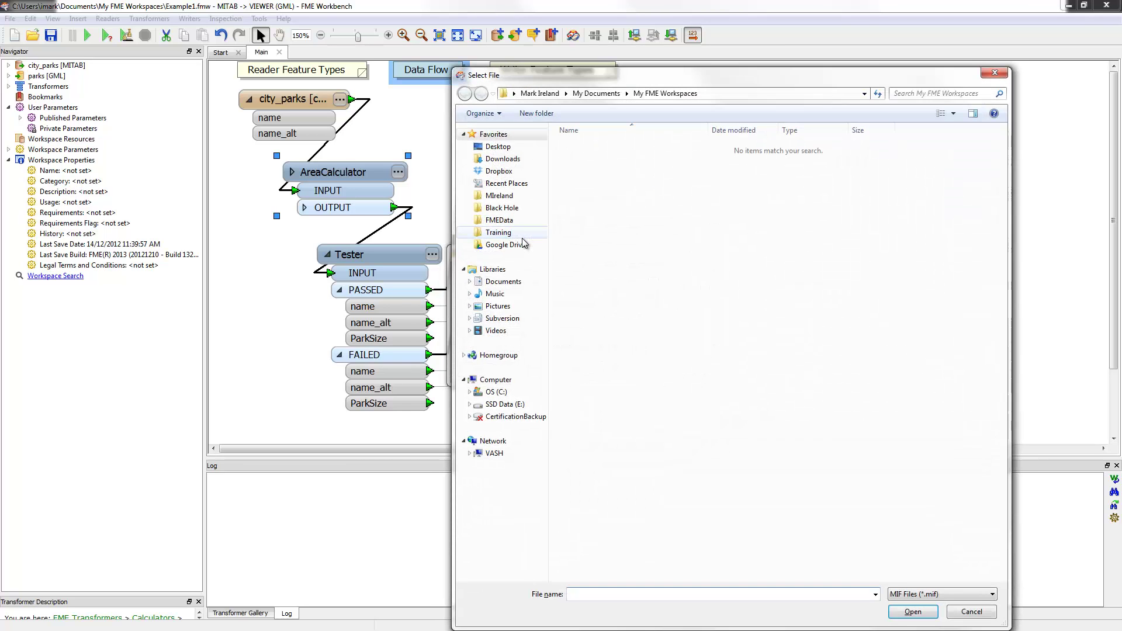
{"action": "left_click", "coordinate": [500, 218]}
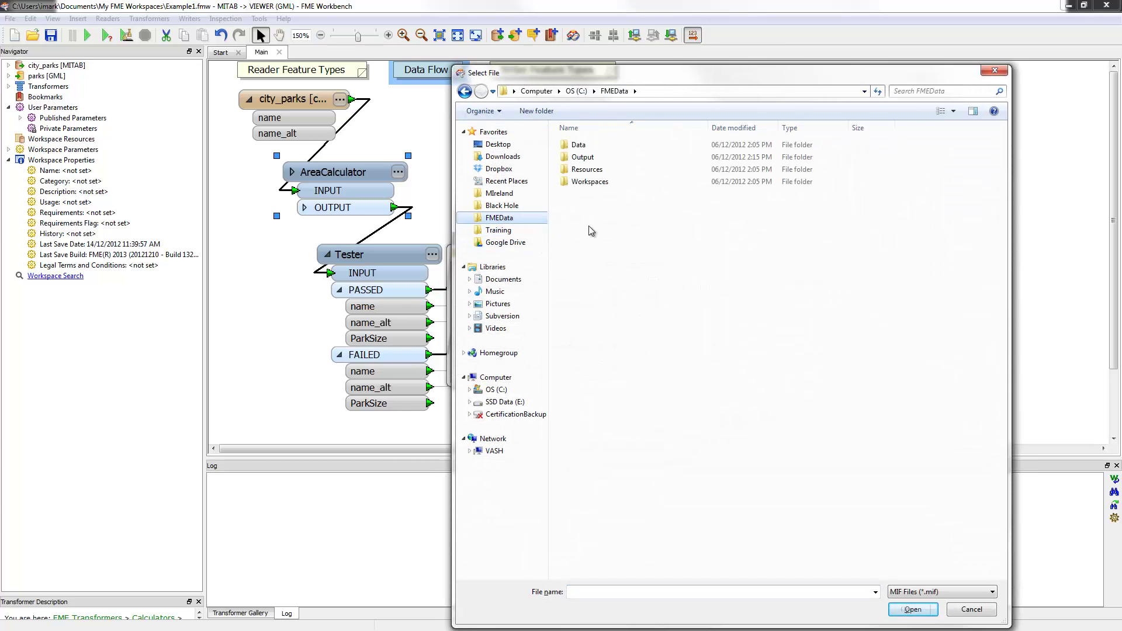
{"action": "double_click", "coordinate": [579, 145]}
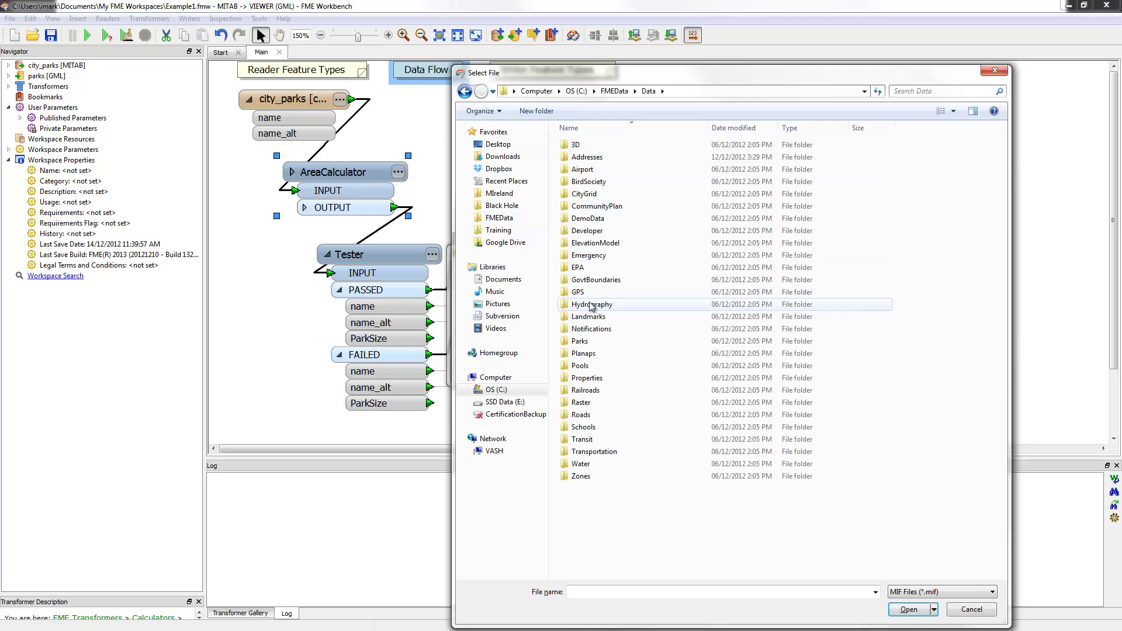
{"action": "double_click", "coordinate": [592, 304]}
{"action": "double_click", "coordinate": [587, 157]}
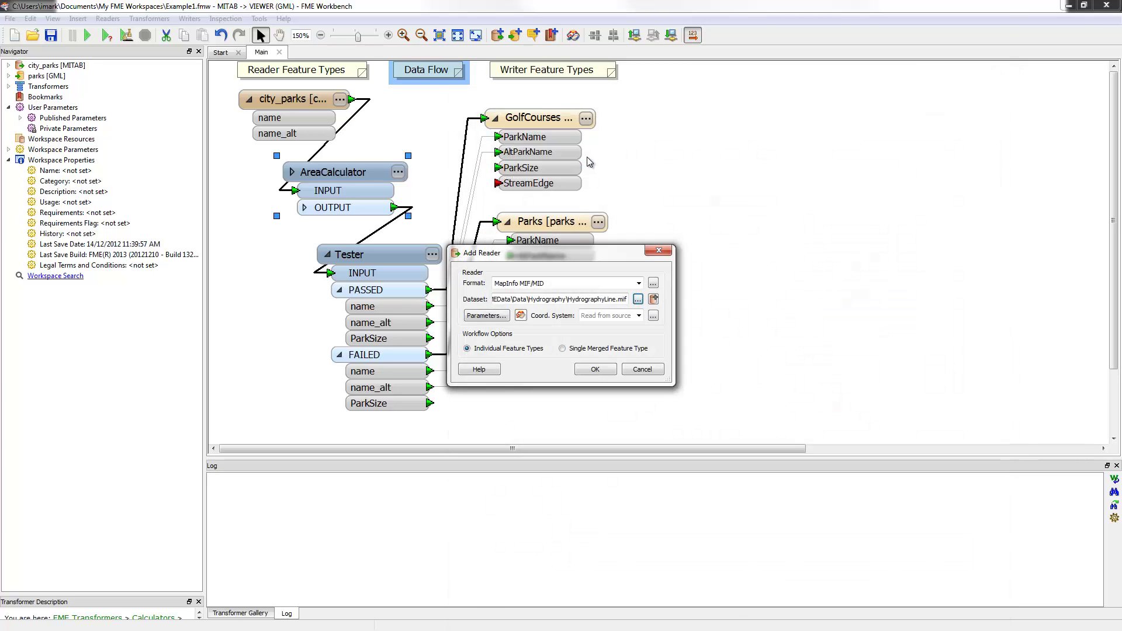
{"action": "left_click", "coordinate": [593, 370]}
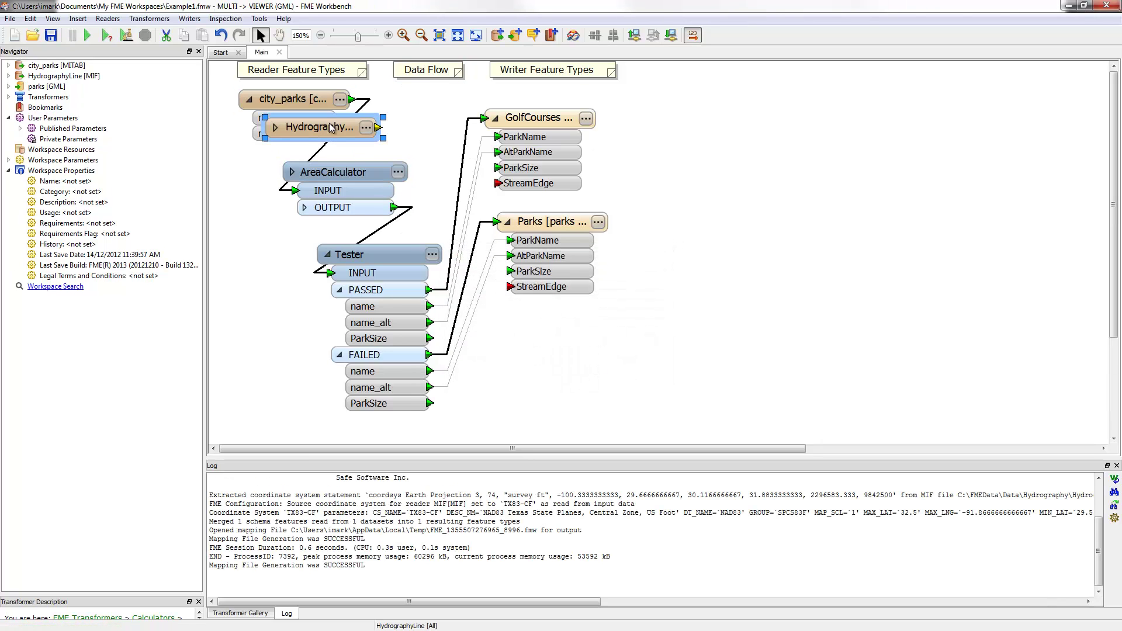
Collapse Tester's PASSED and FAILED ports and move HydrographyLine below Tester
{"action": "left_click", "coordinate": [340, 290]}
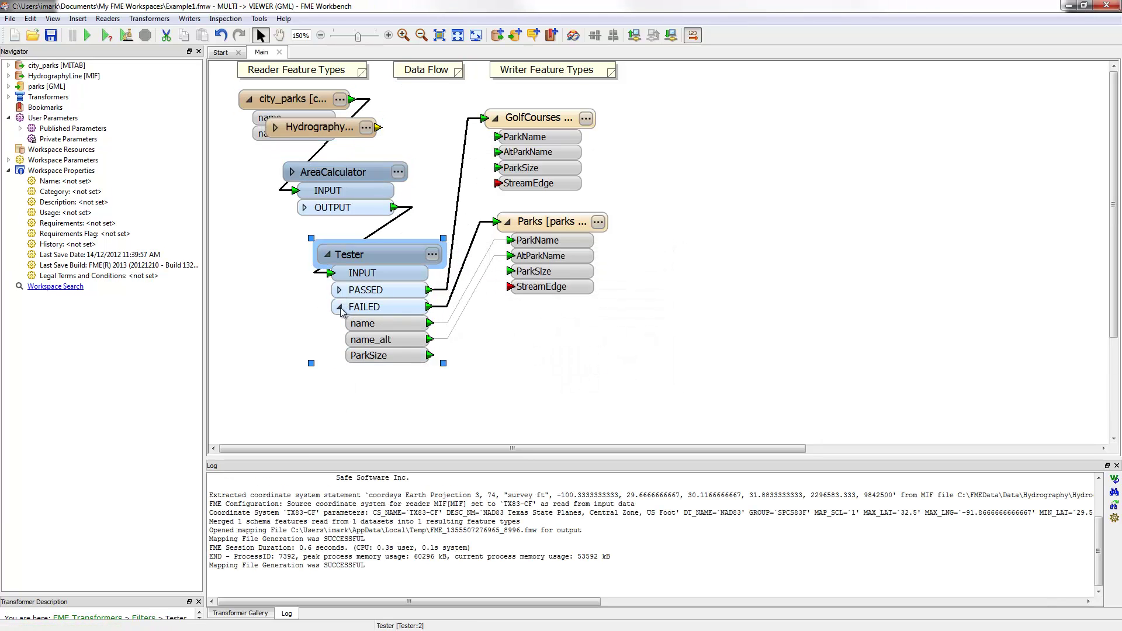
{"action": "left_click", "coordinate": [339, 307]}
{"action": "left_click_drag", "start_coordinate": [325, 129], "coordinate": [318, 376]}
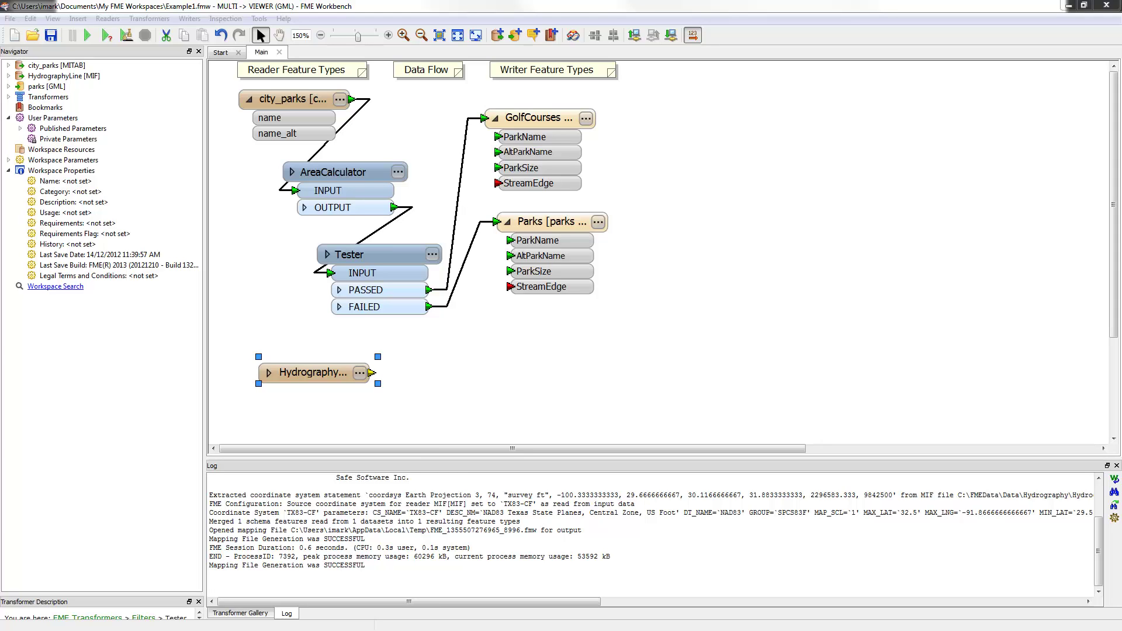
Add a Clipper with HydrographyLine as CLIPPEE and AreaCalculator output as CLIPPER
{"action": "left_click", "coordinate": [617, 328]}
{"action": "type", "text": "c"}
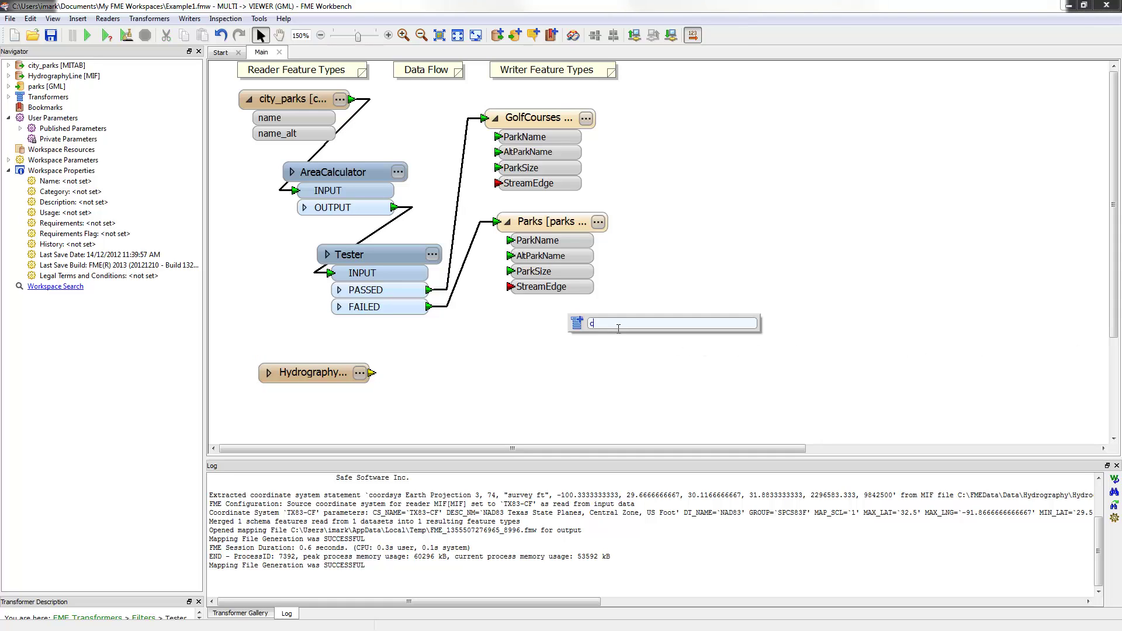
{"action": "type", "text": "lip"}
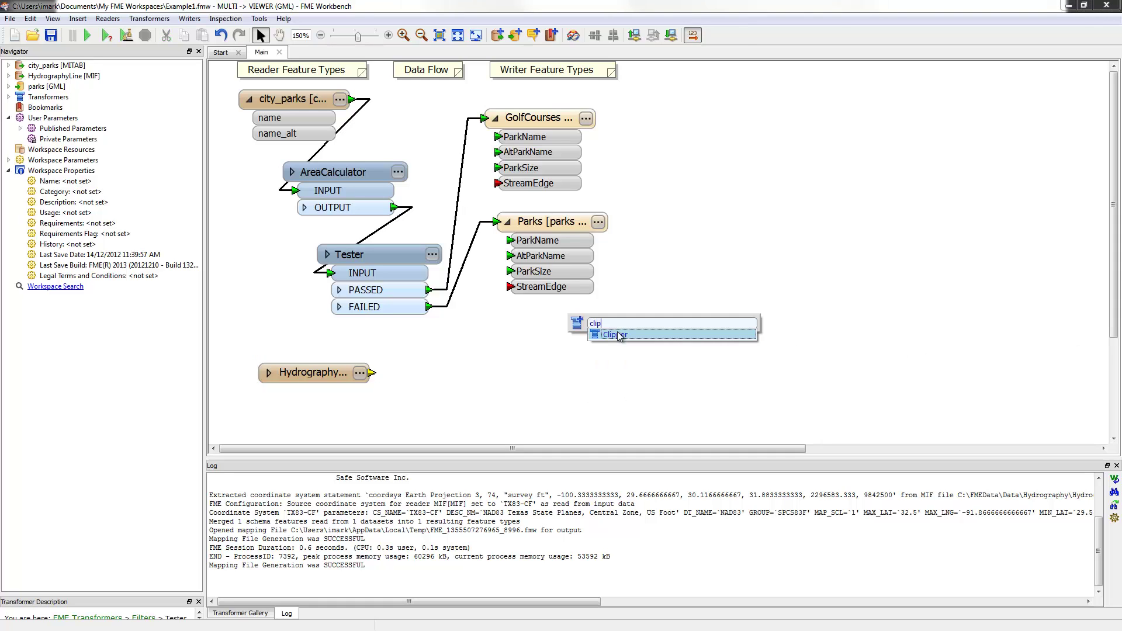
{"action": "left_click", "coordinate": [617, 335]}
{"action": "left_click", "coordinate": [552, 321]}
{"action": "left_click", "coordinate": [552, 331]}
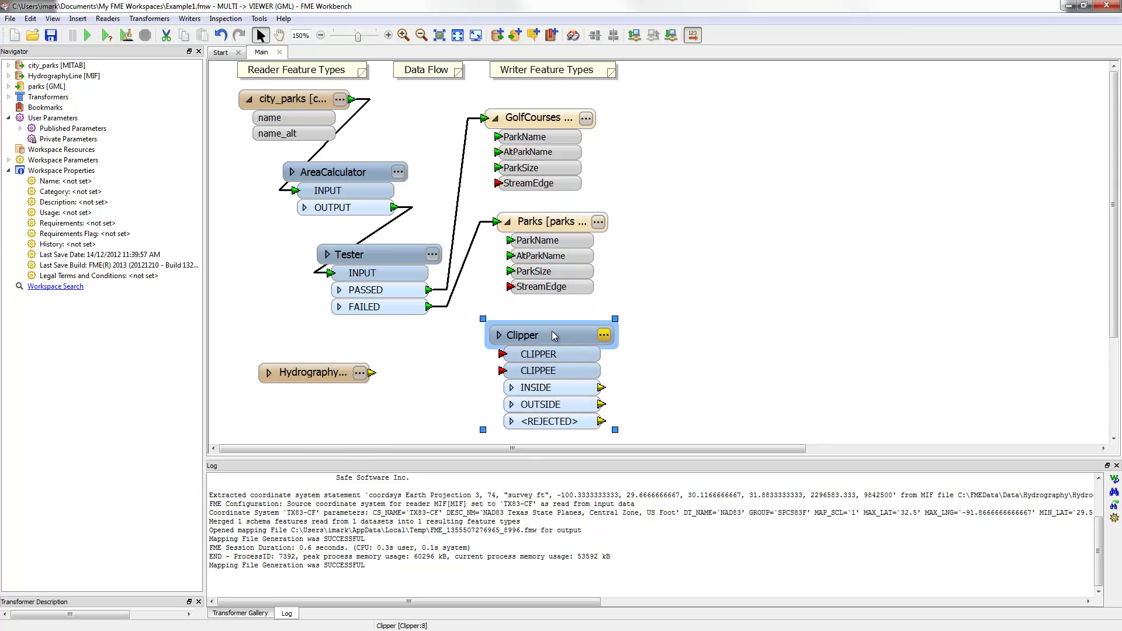
{"action": "left_click_drag", "start_coordinate": [372, 373], "coordinate": [490, 375]}
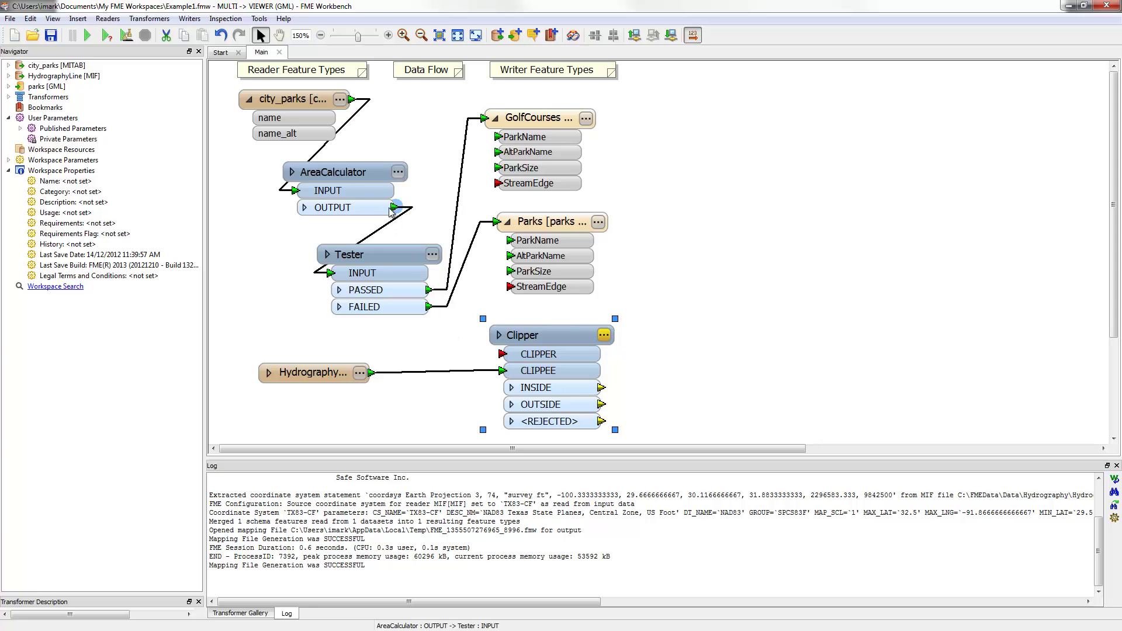
{"action": "left_click_drag", "start_coordinate": [395, 208], "coordinate": [492, 360]}
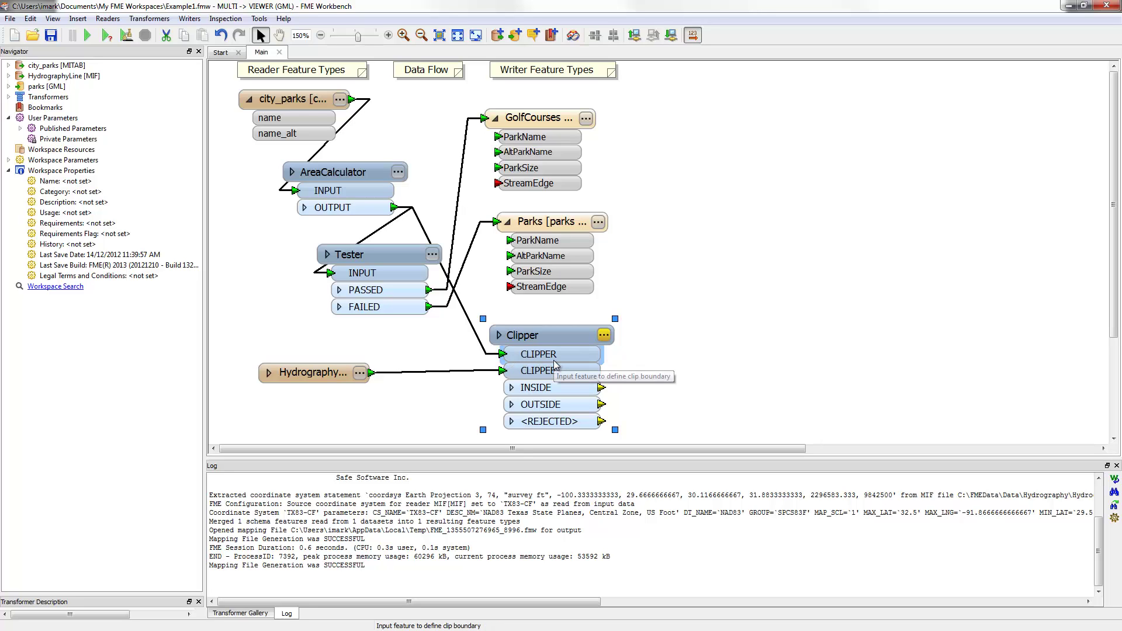
{"action": "left_click", "coordinate": [601, 336]}
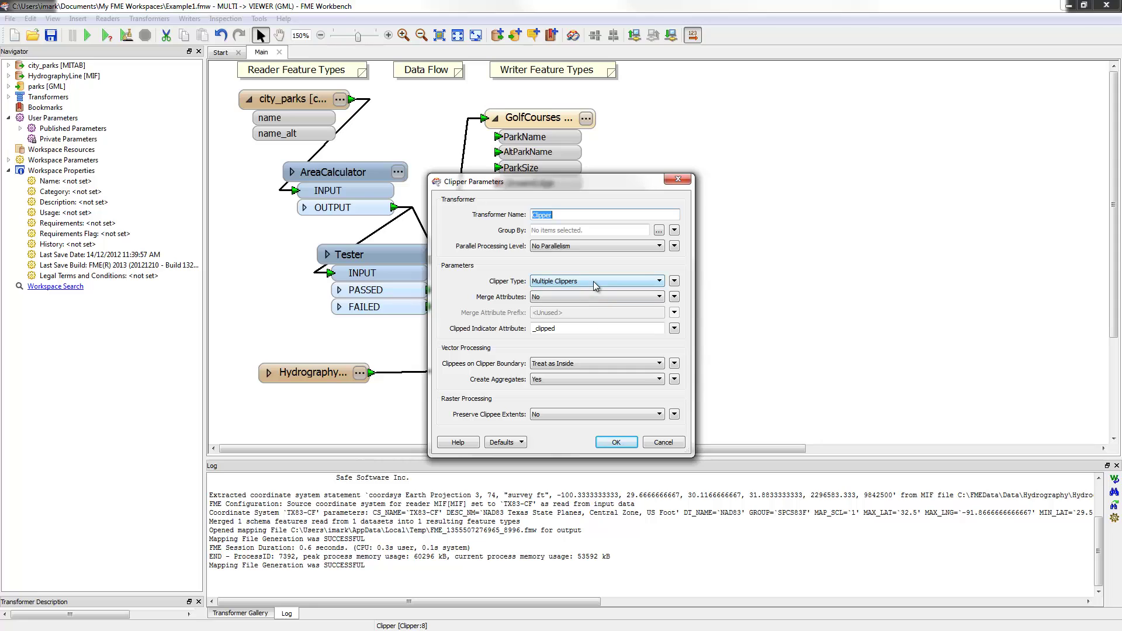
{"action": "left_click", "coordinate": [594, 282]}
{"action": "left_click", "coordinate": [593, 281]}
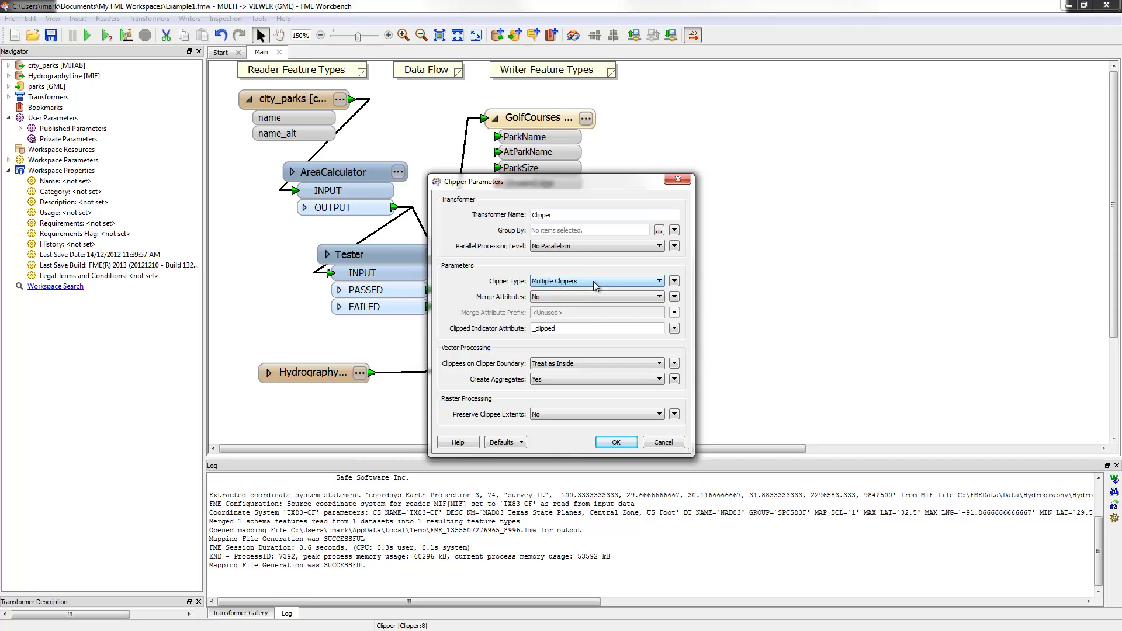
{"action": "left_click", "coordinate": [617, 442]}
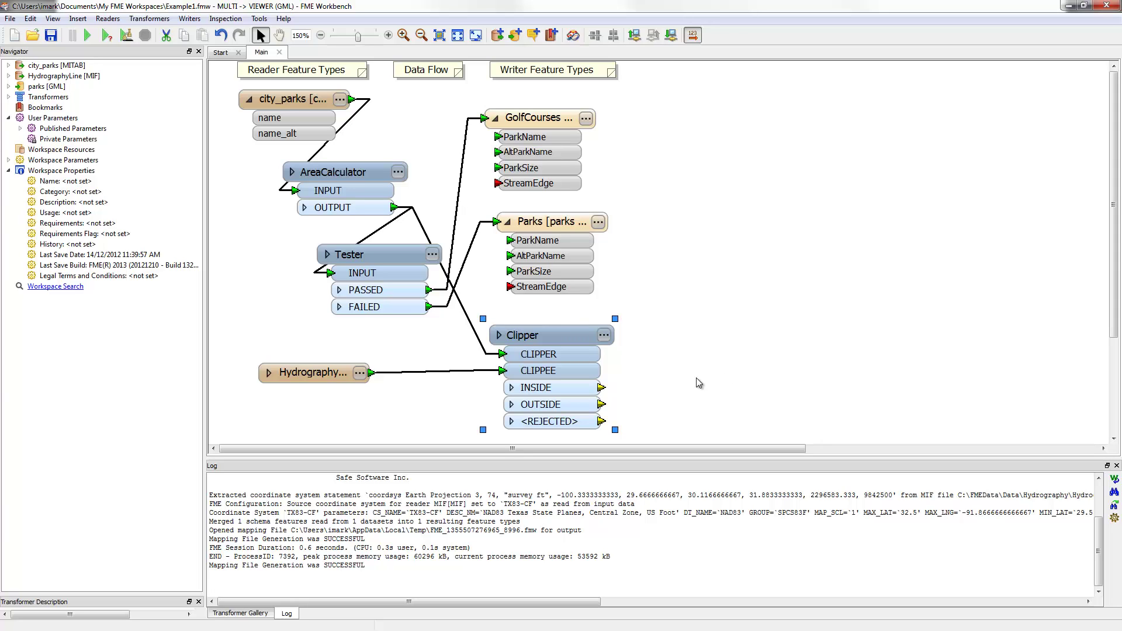
Add a LengthCalculator fed by the Clipper's INSIDE output
{"action": "left_click", "coordinate": [603, 388]}
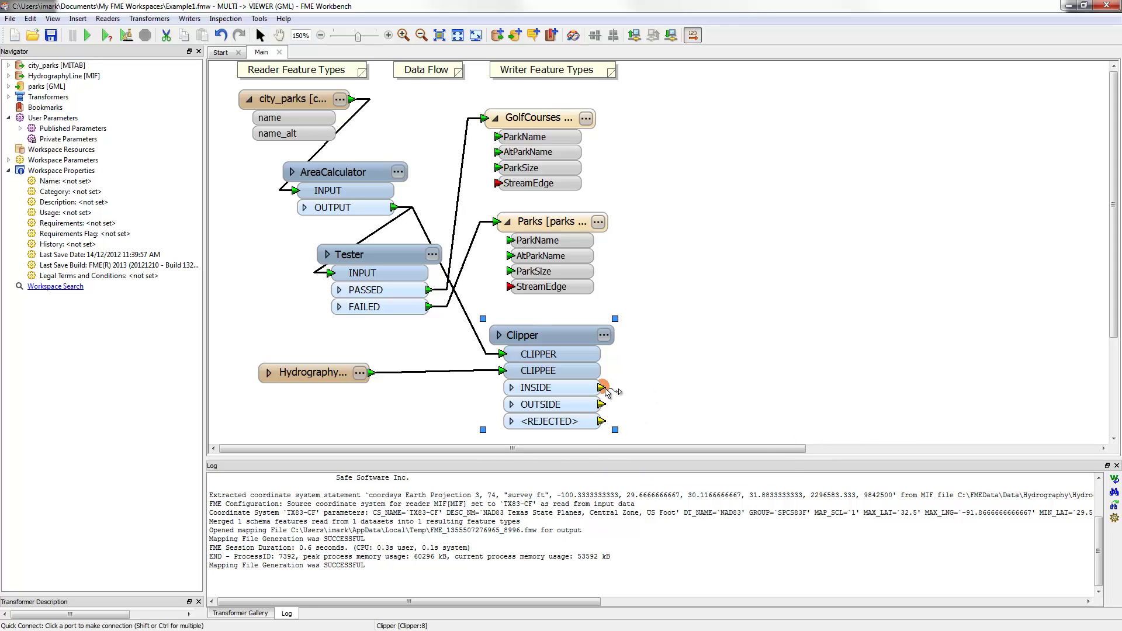
{"action": "left_click", "coordinate": [727, 379]}
{"action": "type", "text": "le"}
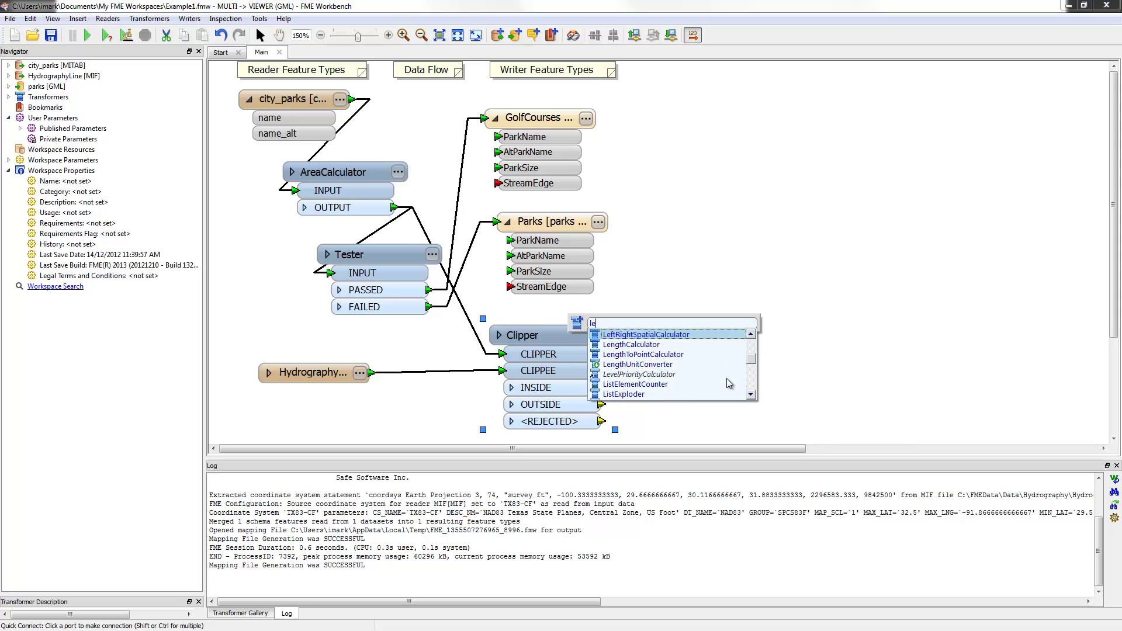
{"action": "type", "text": "ng"}
{"action": "key", "text": "Return"}
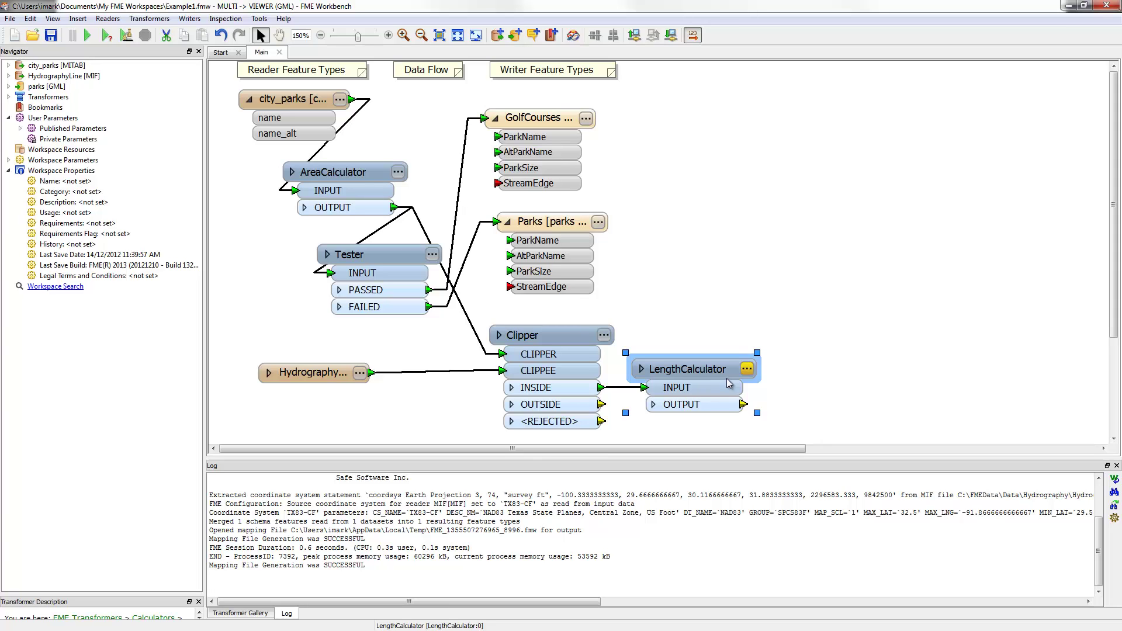
Add a LineOnAreaOverlayer taking LengthCalculator output as LINE and AreaCalculator output as AREA
{"action": "left_click", "coordinate": [778, 345]}
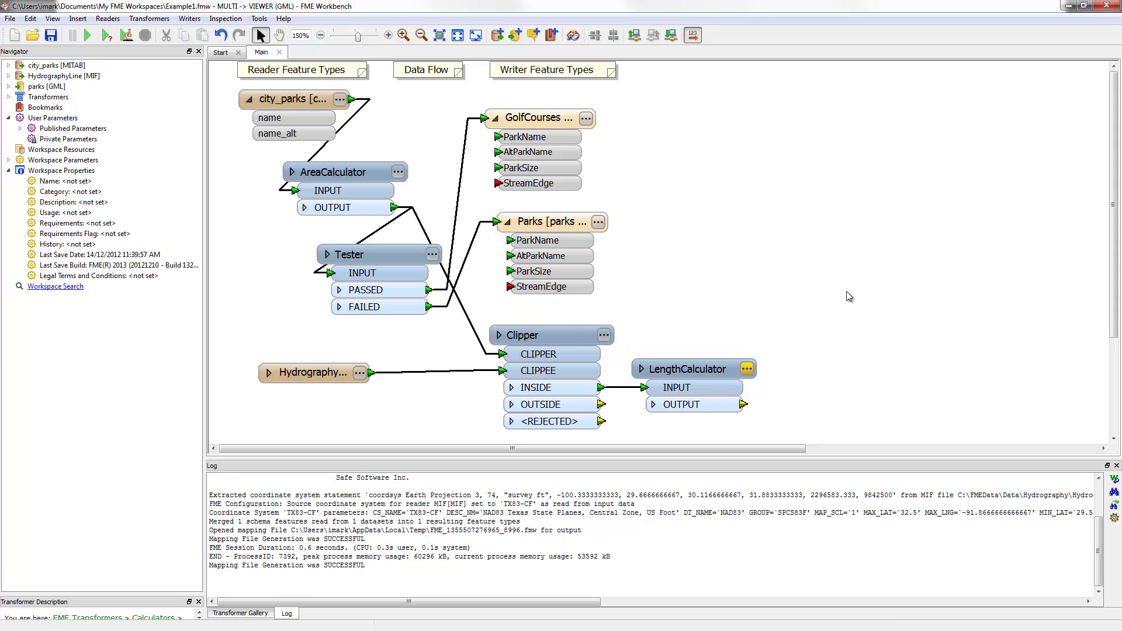
{"action": "type", "text": "lineon"}
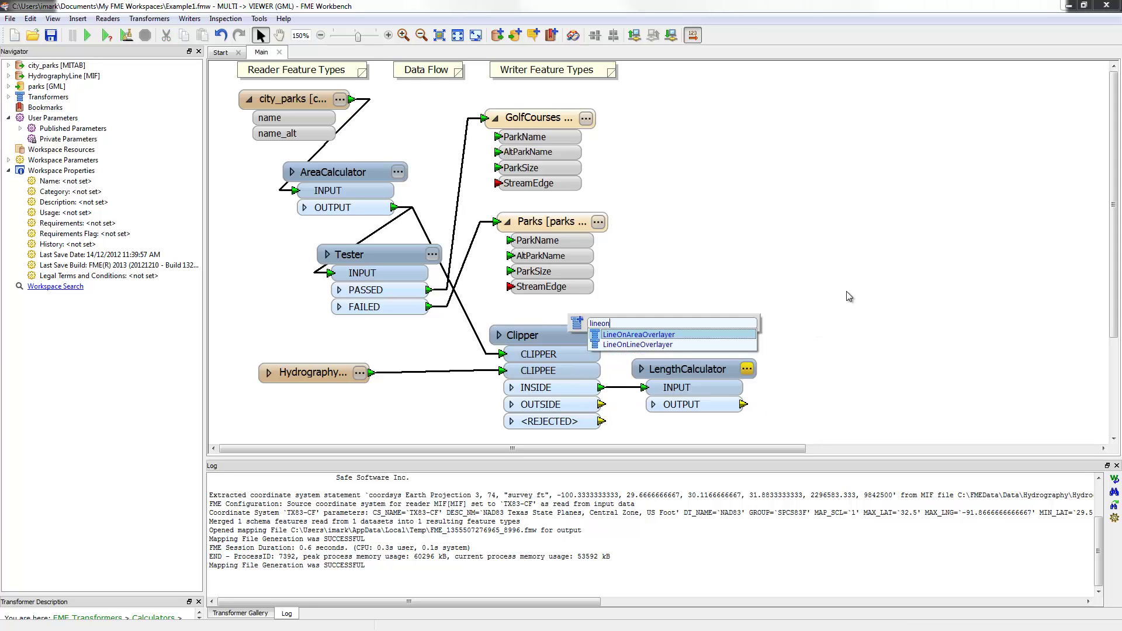
{"action": "key", "text": "Return"}
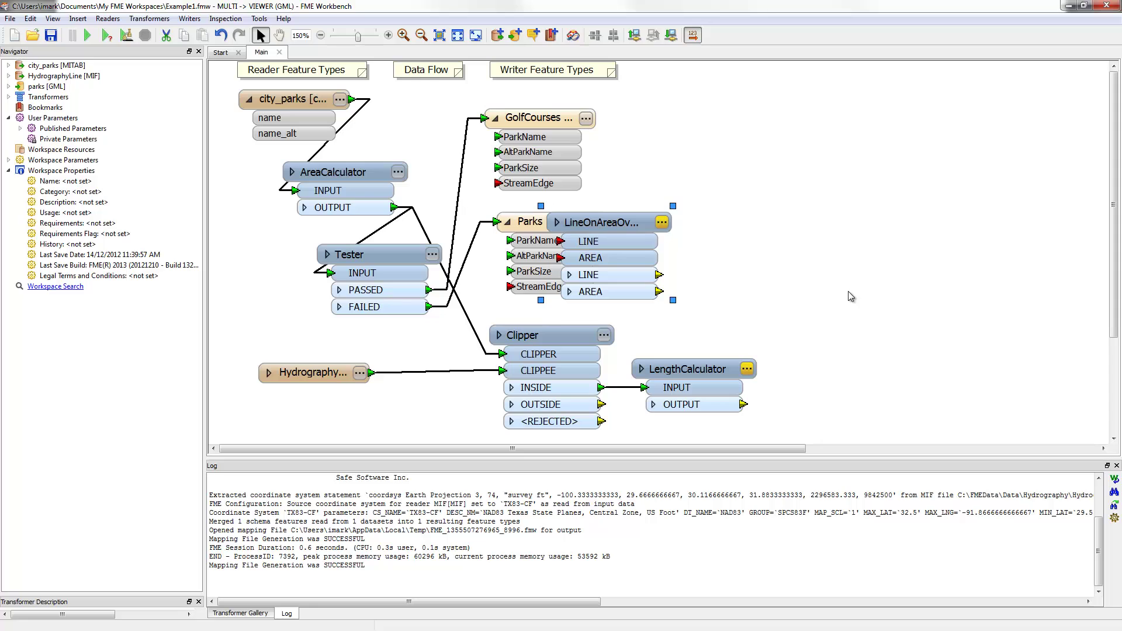
{"action": "left_click_drag", "start_coordinate": [618, 222], "coordinate": [861, 246]}
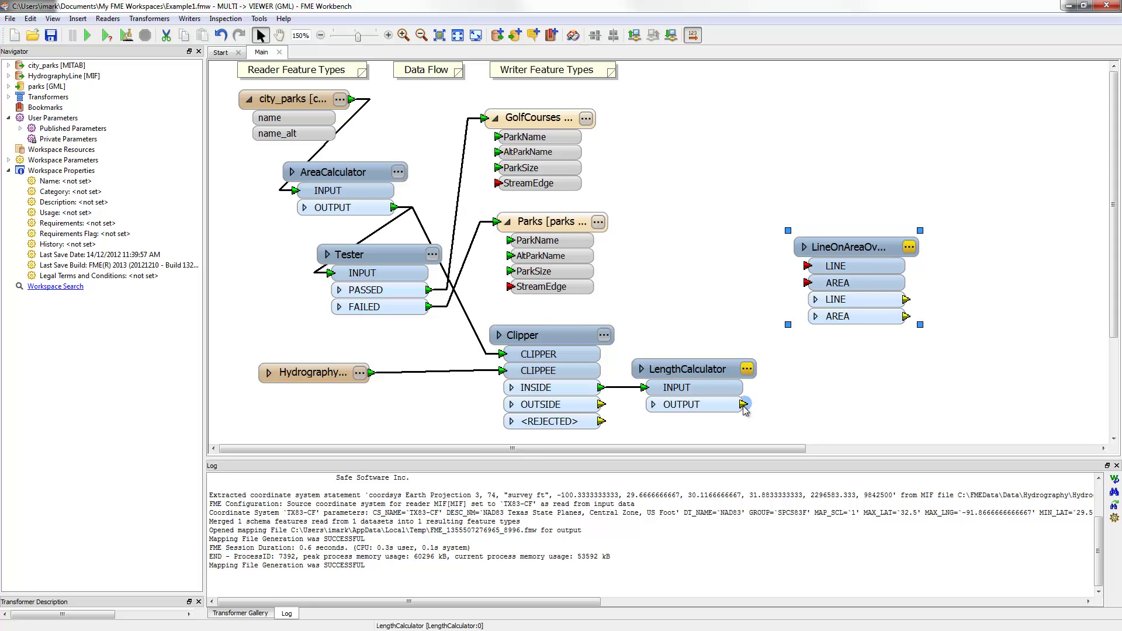
{"action": "left_click_drag", "start_coordinate": [745, 404], "coordinate": [789, 272]}
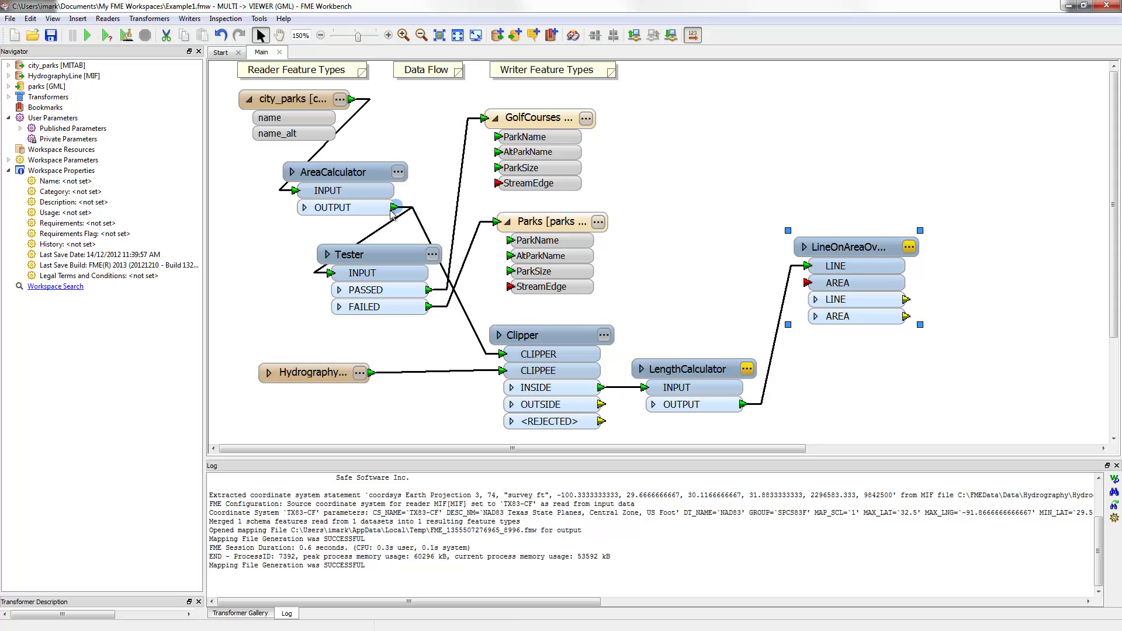
{"action": "left_click_drag", "start_coordinate": [395, 207], "coordinate": [807, 284]}
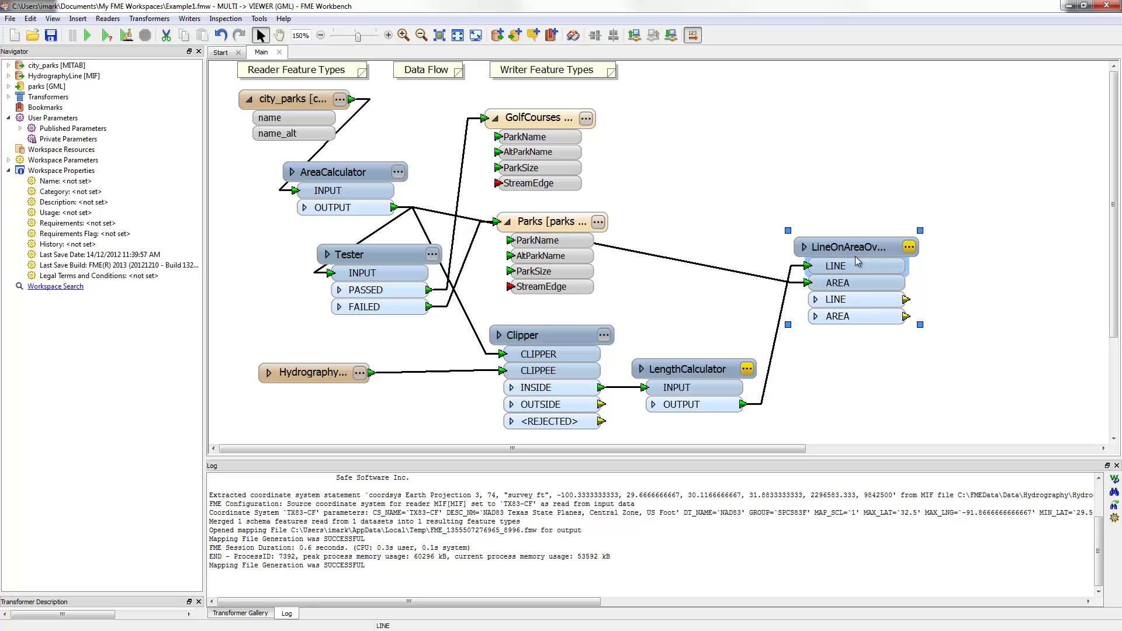
Set the LineOnAreaOverlayer's List Name parameter to MyList
{"action": "left_click", "coordinate": [909, 248]}
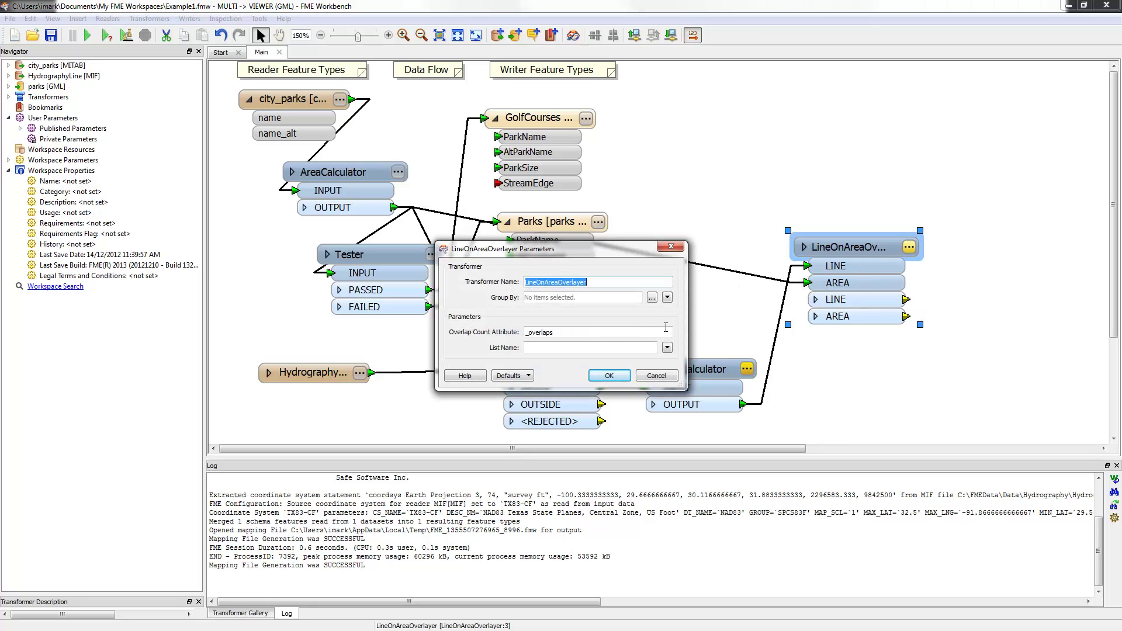
{"action": "left_click", "coordinate": [556, 347]}
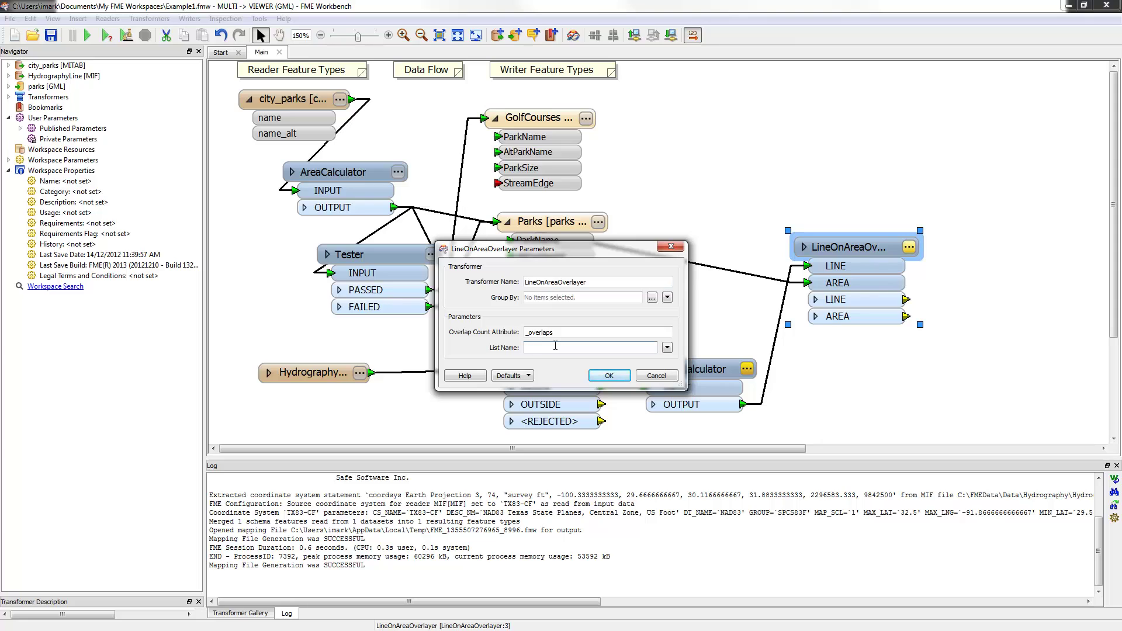
{"action": "type", "text": "MyList"}
Accept the overlayer settings and check a park's MyList{1}._length value in Universal Viewer
{"action": "left_click", "coordinate": [603, 378]}
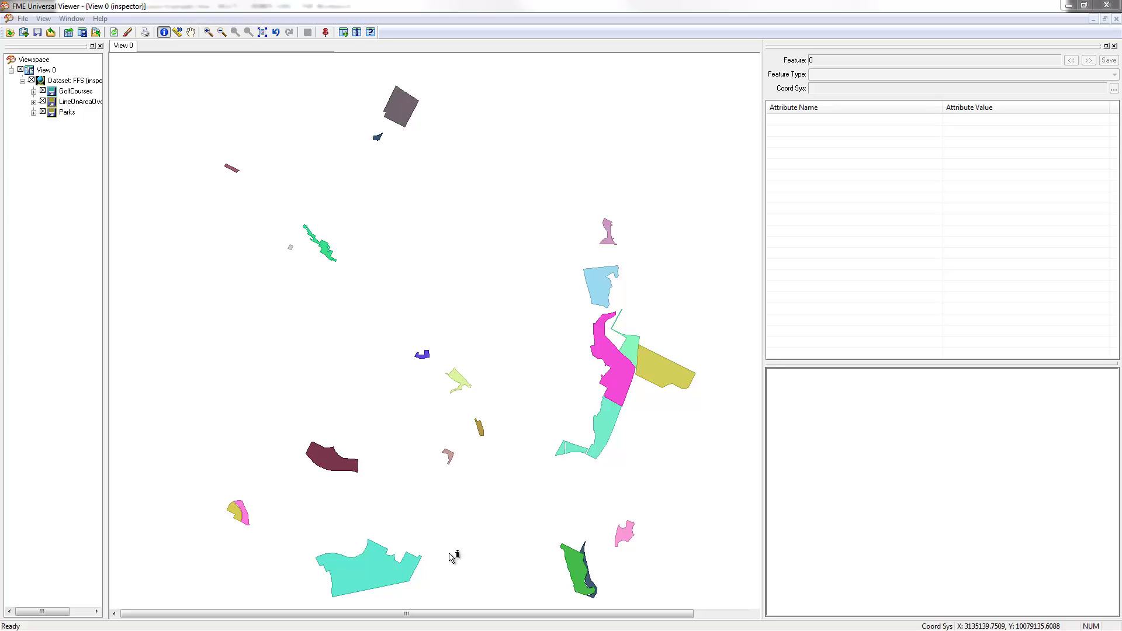
{"action": "left_click", "coordinate": [376, 572]}
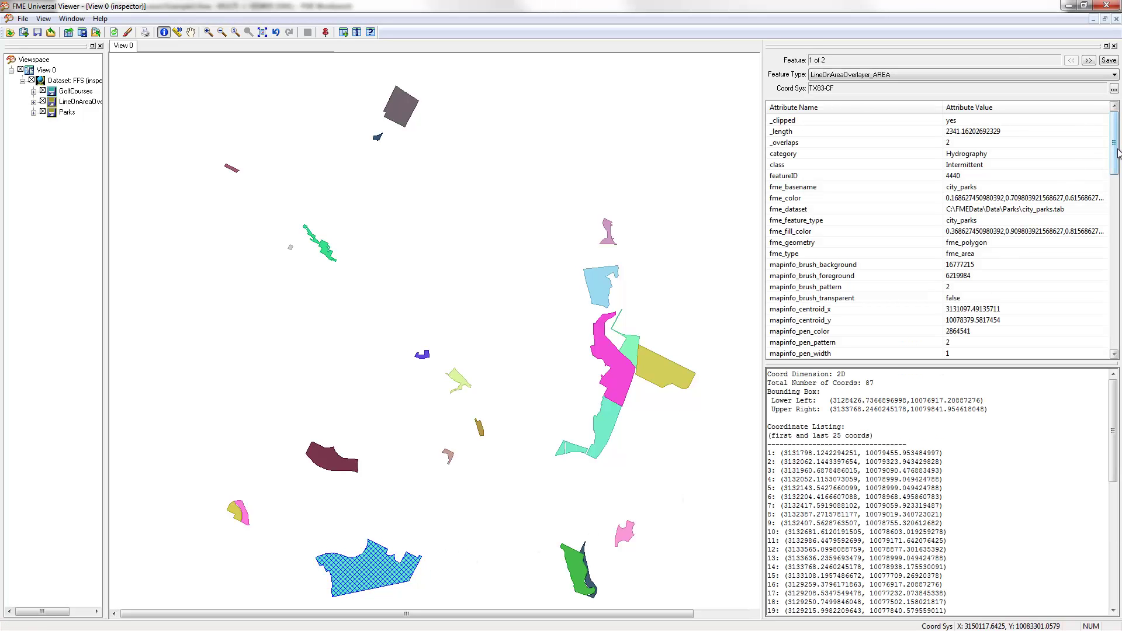
{"action": "left_click_drag", "start_coordinate": [1115, 157], "coordinate": [1114, 285]}
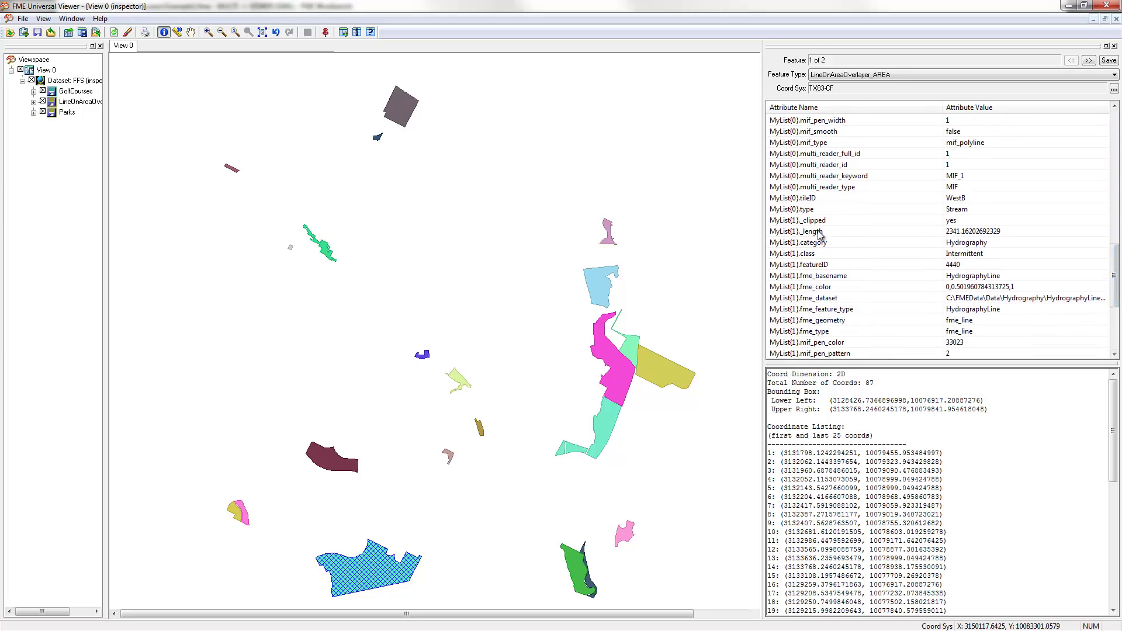
{"action": "left_click", "coordinate": [820, 233]}
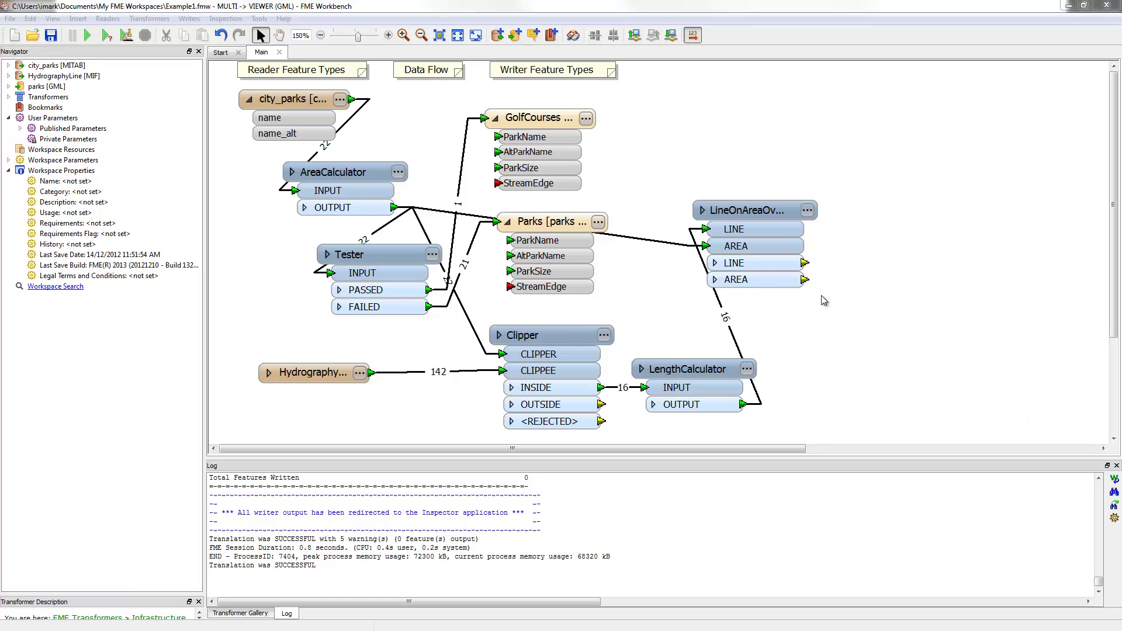
Add a ListSummer on the overlayer's AREA output summing MyList{}._length into StreamEdge
{"action": "left_click", "coordinate": [805, 280]}
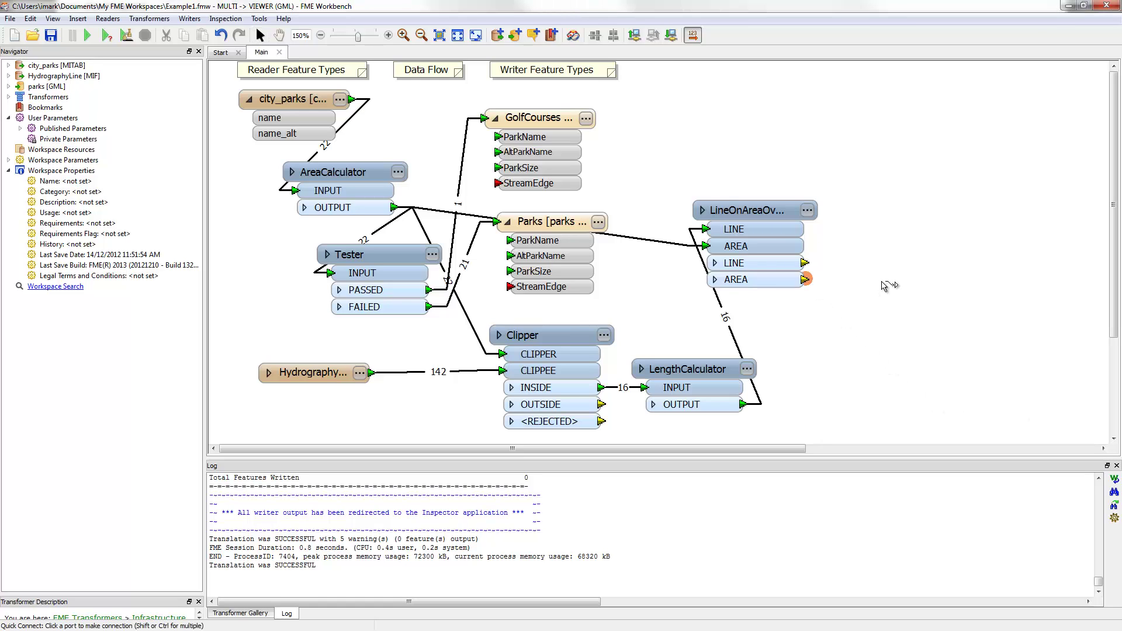
{"action": "type", "text": "lists"}
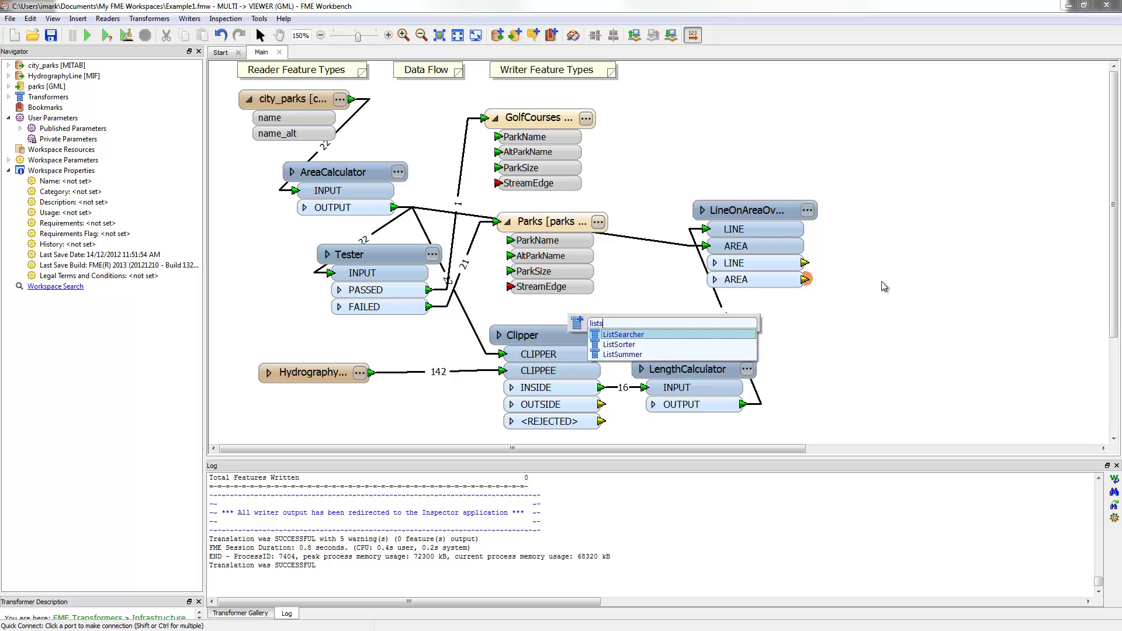
{"action": "type", "text": "u"}
{"action": "key", "text": "Return"}
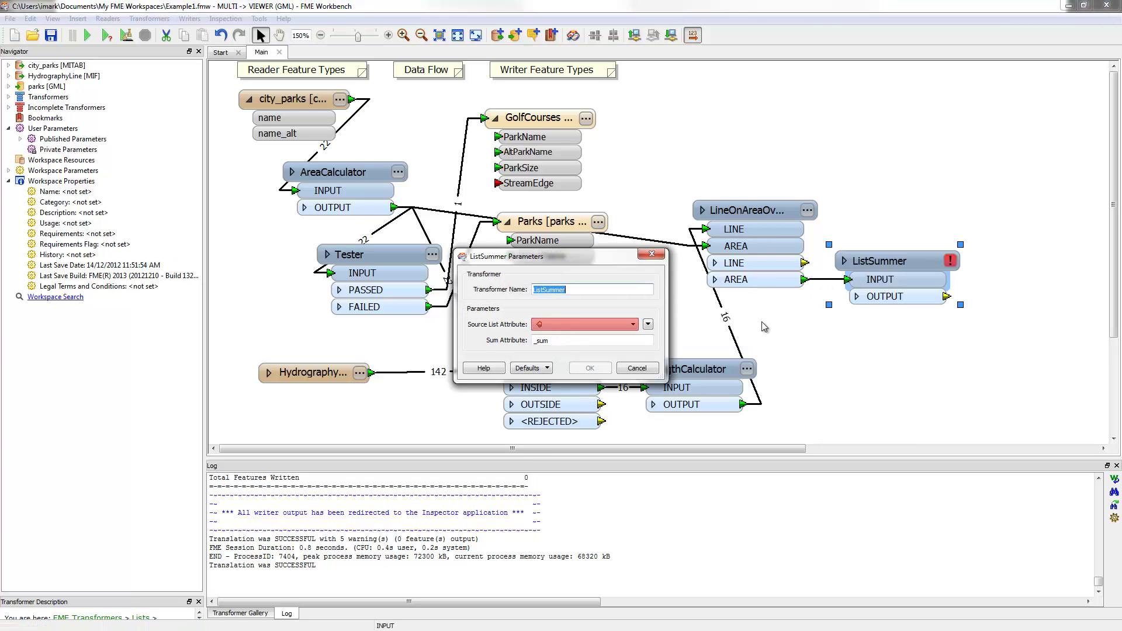
{"action": "left_click", "coordinate": [634, 325]}
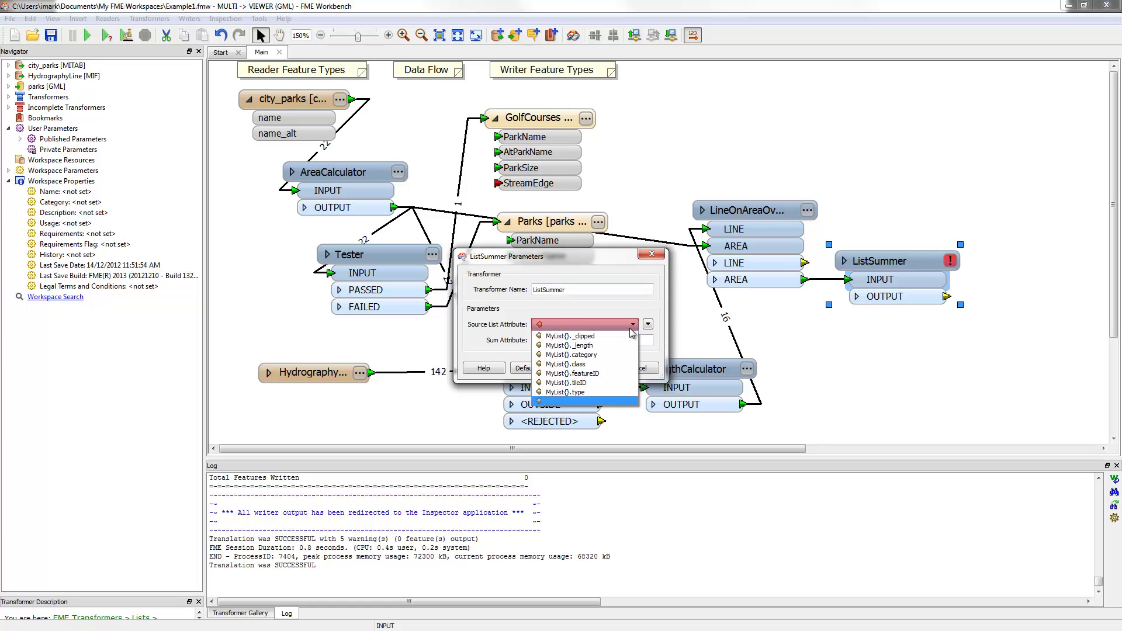
{"action": "left_click", "coordinate": [592, 343]}
{"action": "double_click", "coordinate": [592, 344]}
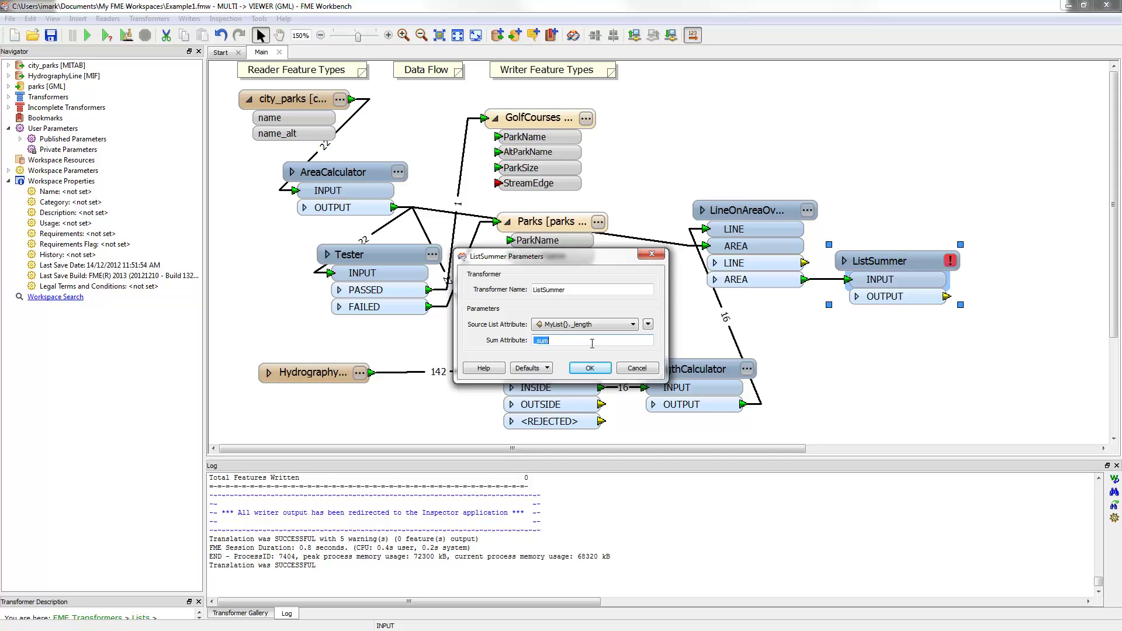
{"action": "type", "text": "StreamEdge"}
{"action": "key", "text": "Return"}
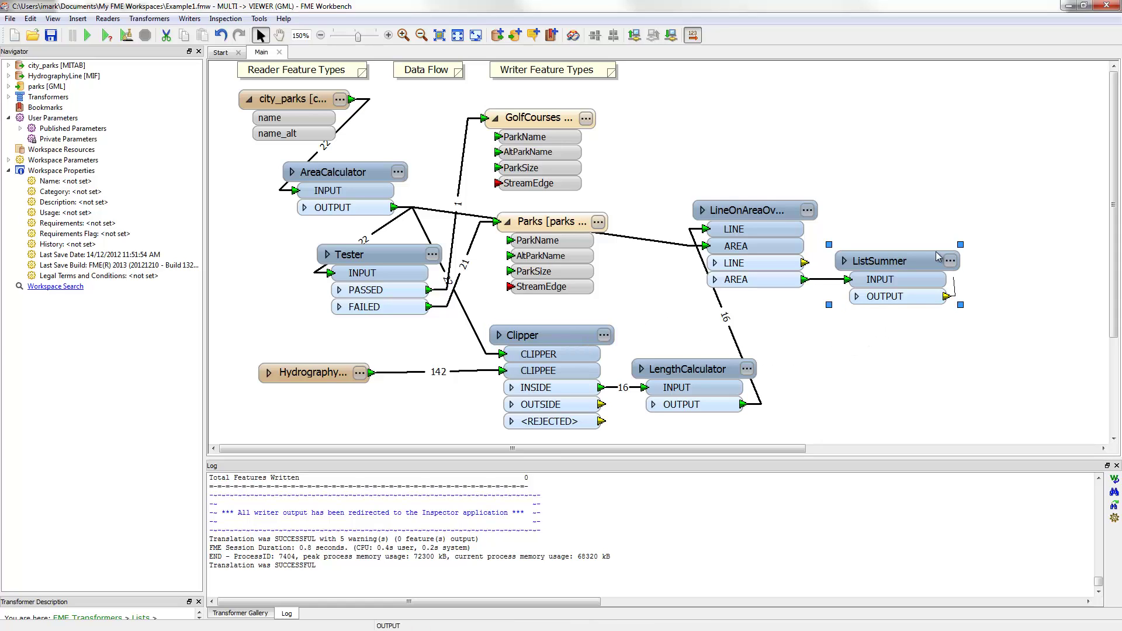
Connect ListSummer's output to the Tester input and rerun the workspace
{"action": "left_click_drag", "start_coordinate": [947, 296], "coordinate": [512, 275]}
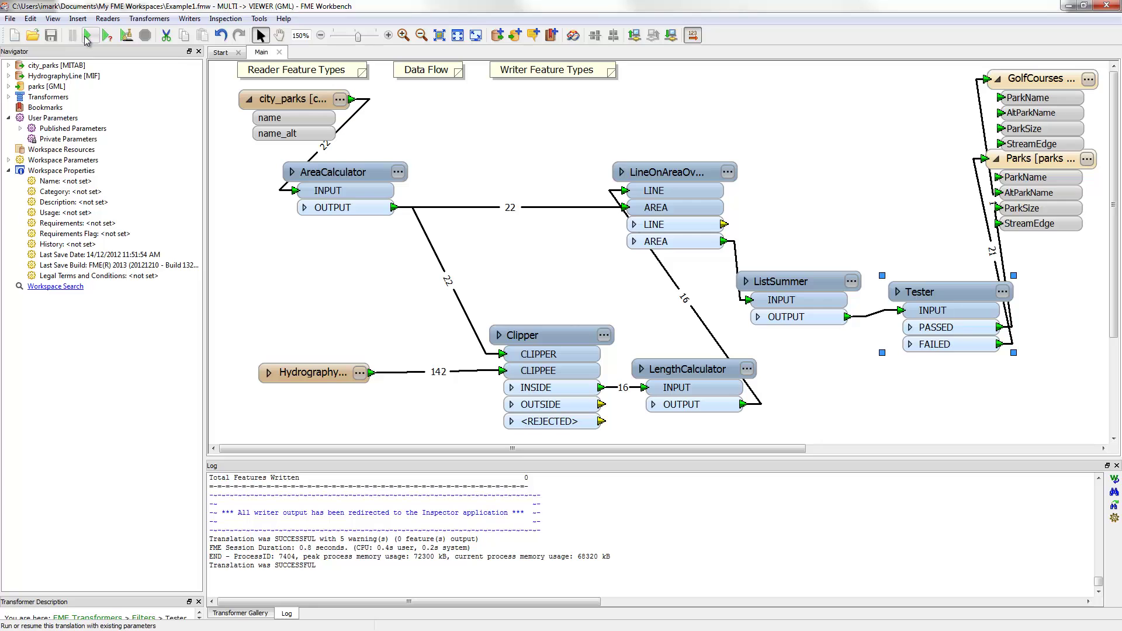
{"action": "left_click", "coordinate": [87, 36]}
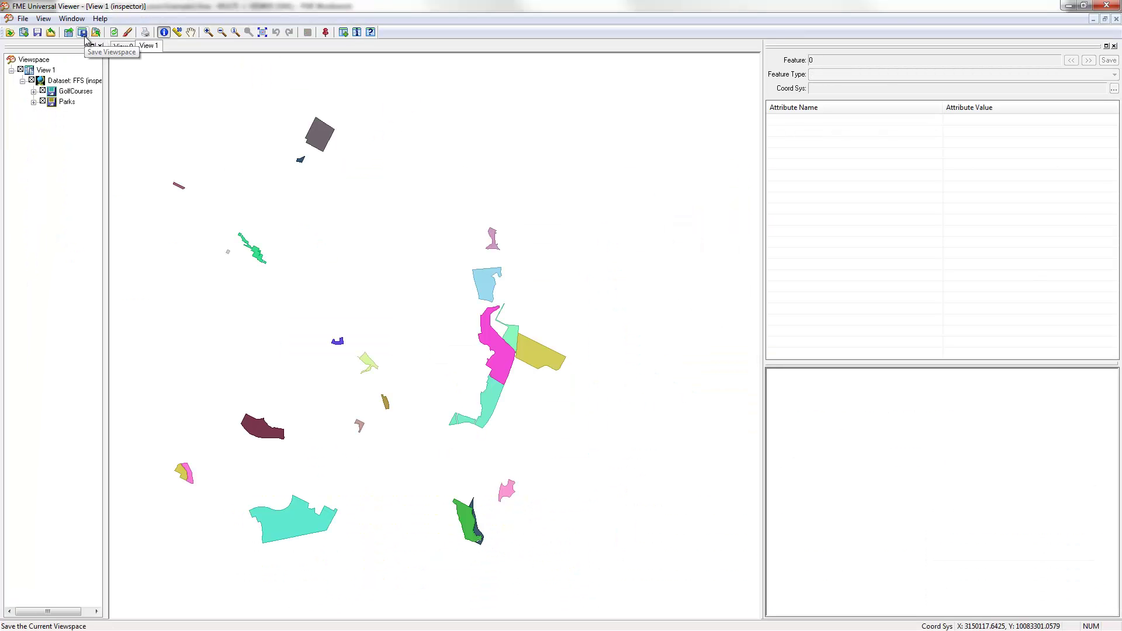
Query the light-blue park and confirm its StreamEdge total reads 5703.98004245298
{"action": "left_click", "coordinate": [495, 279]}
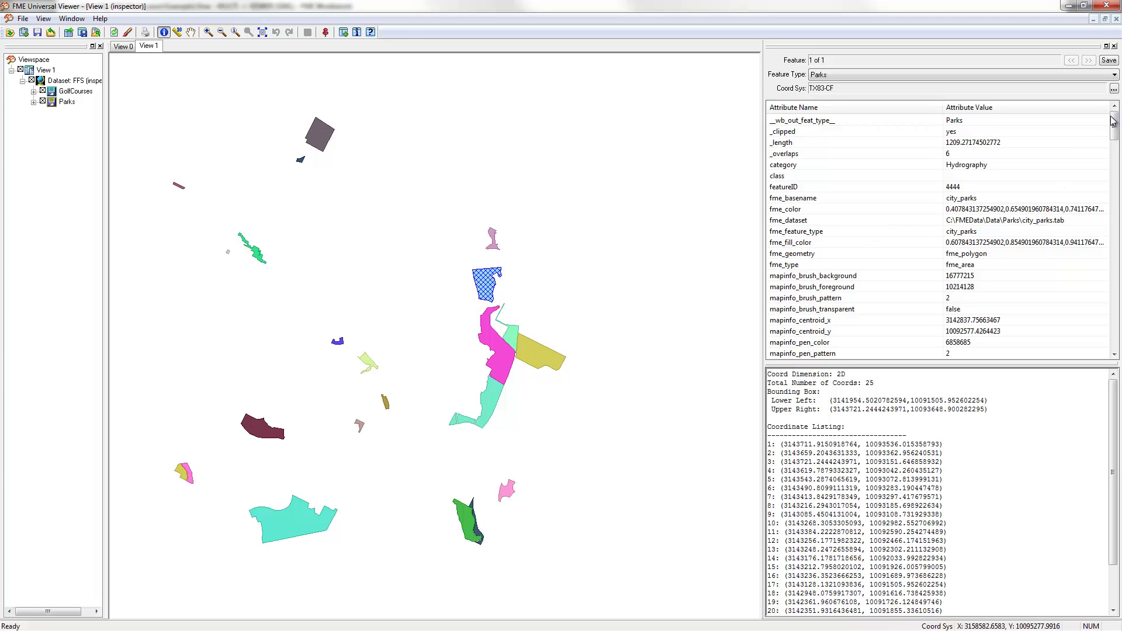
{"action": "left_click_drag", "start_coordinate": [1114, 126], "coordinate": [1117, 228]}
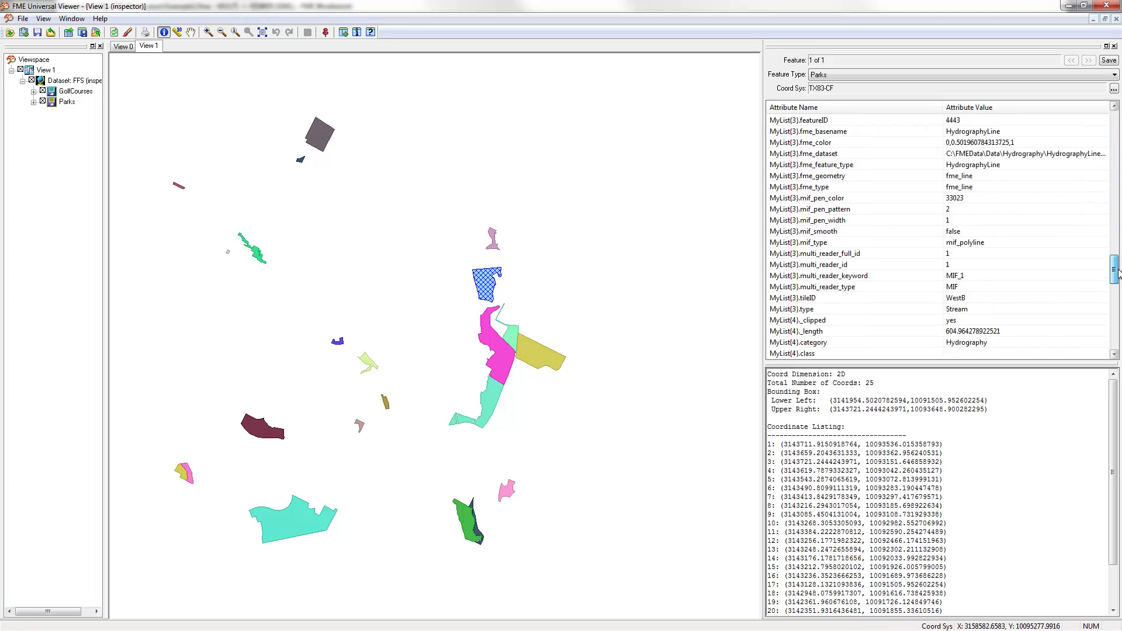
{"action": "left_click_drag", "start_coordinate": [1118, 273], "coordinate": [1118, 334]}
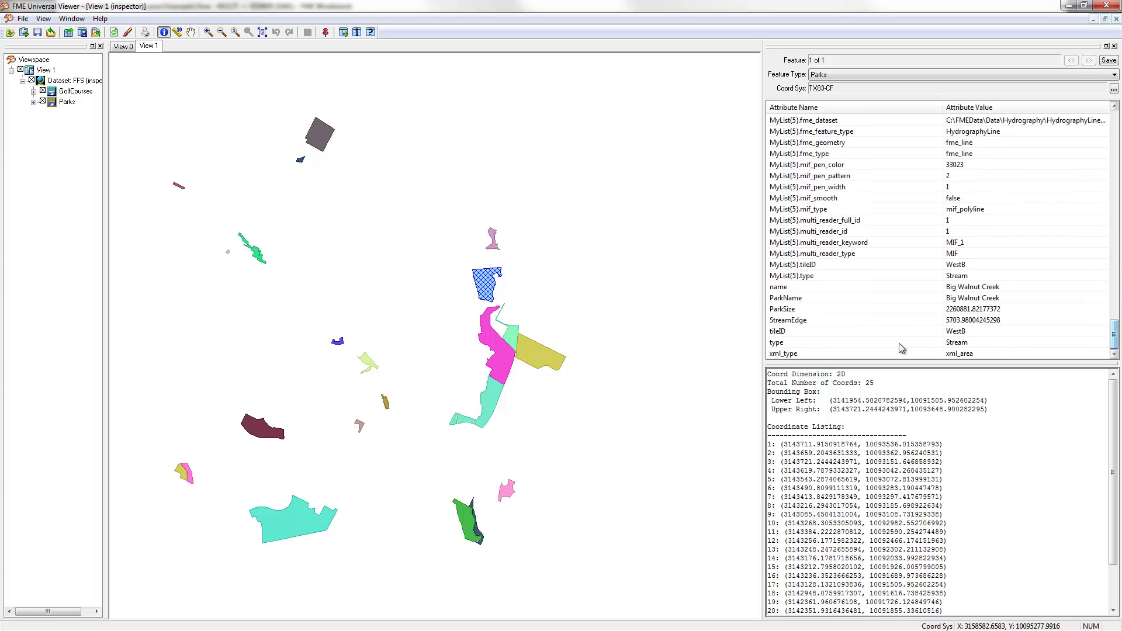
{"action": "left_click", "coordinate": [805, 310]}
{"action": "left_click", "coordinate": [796, 324]}
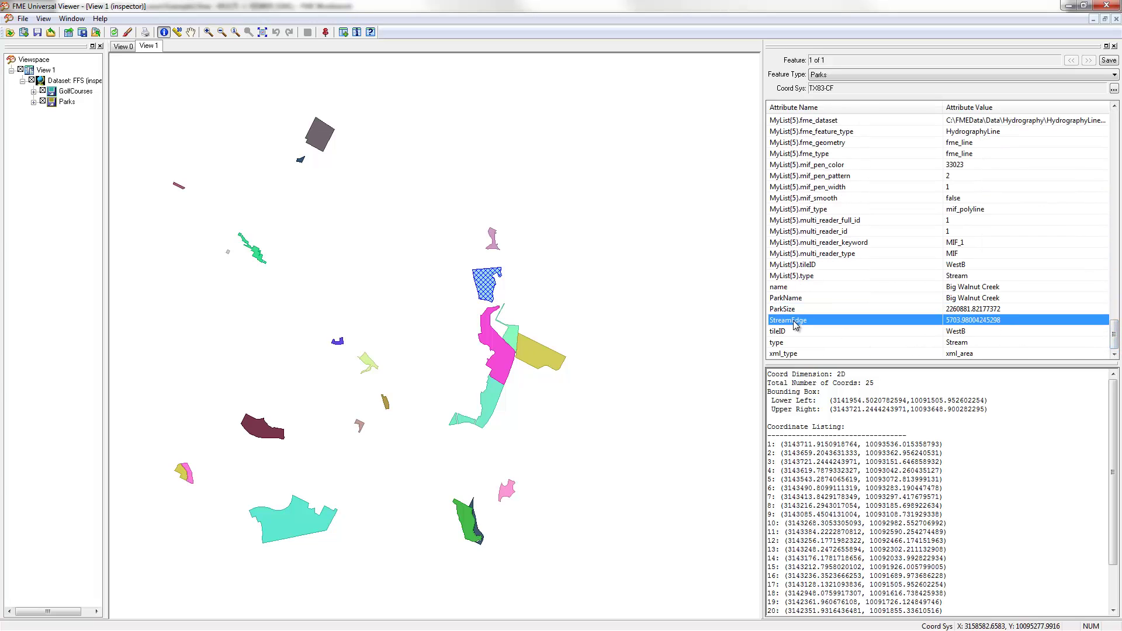